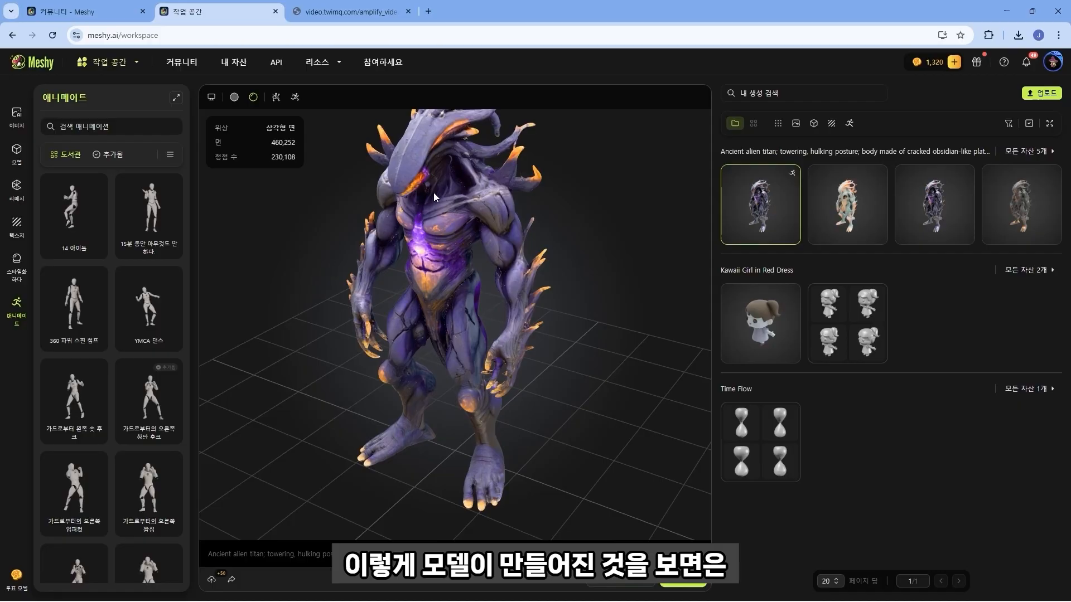
Examine the animated alien titan from several angles and distances, with the new-model prompt form open
mouse_move(433, 192)
left_mouse_down()
mouse_move(433, 236)
mouse_move(416, 182)
mouse_move(437, 189)
mouse_move(476, 241)
mouse_move(438, 197)
left_mouse_up()
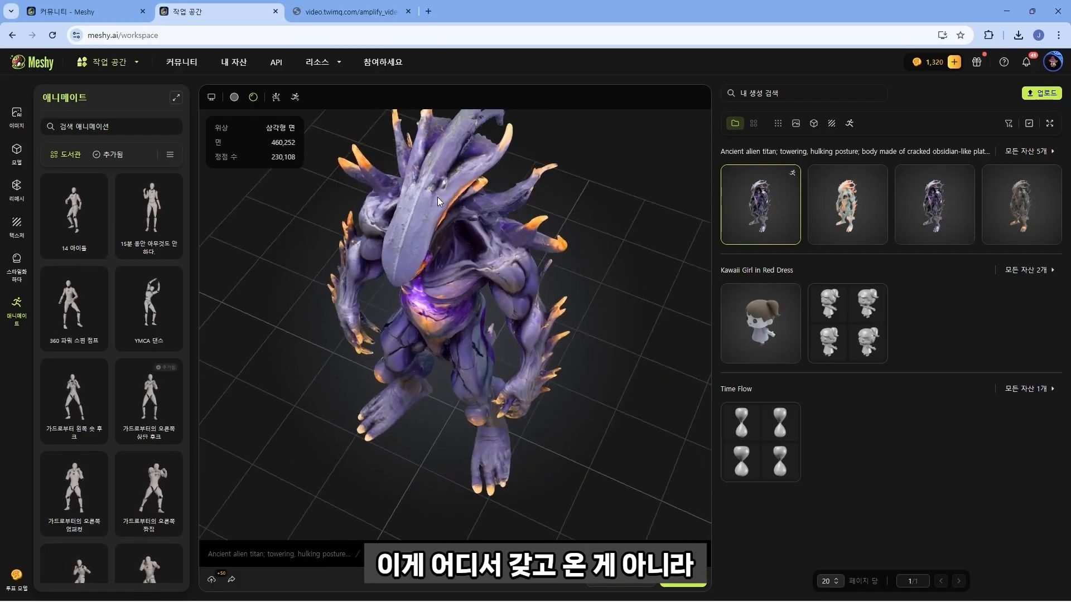
left_click(17, 154)
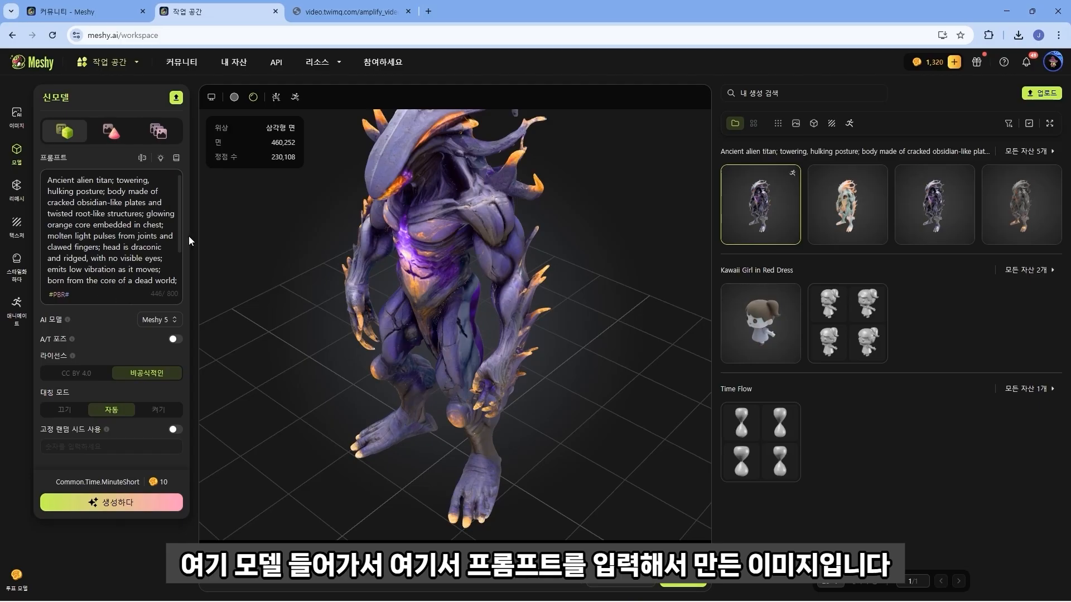
left_click_drag(329, 259, 451, 237)
scroll(450, 260, "up", 3)
scroll(454, 259, "down", 5)
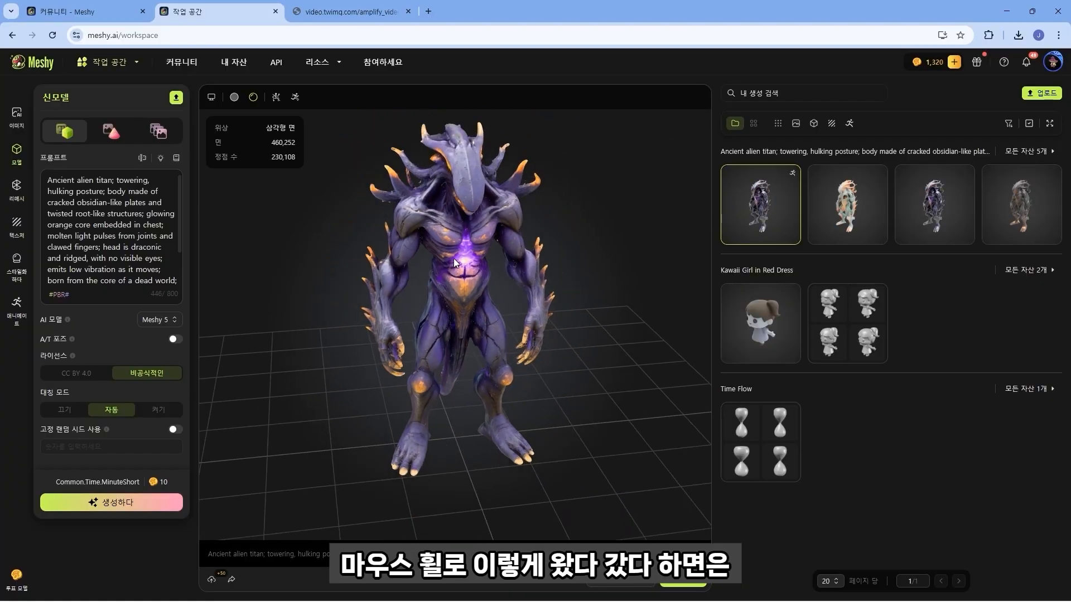
scroll(449, 256, "up", 4)
scroll(450, 256, "down", 4)
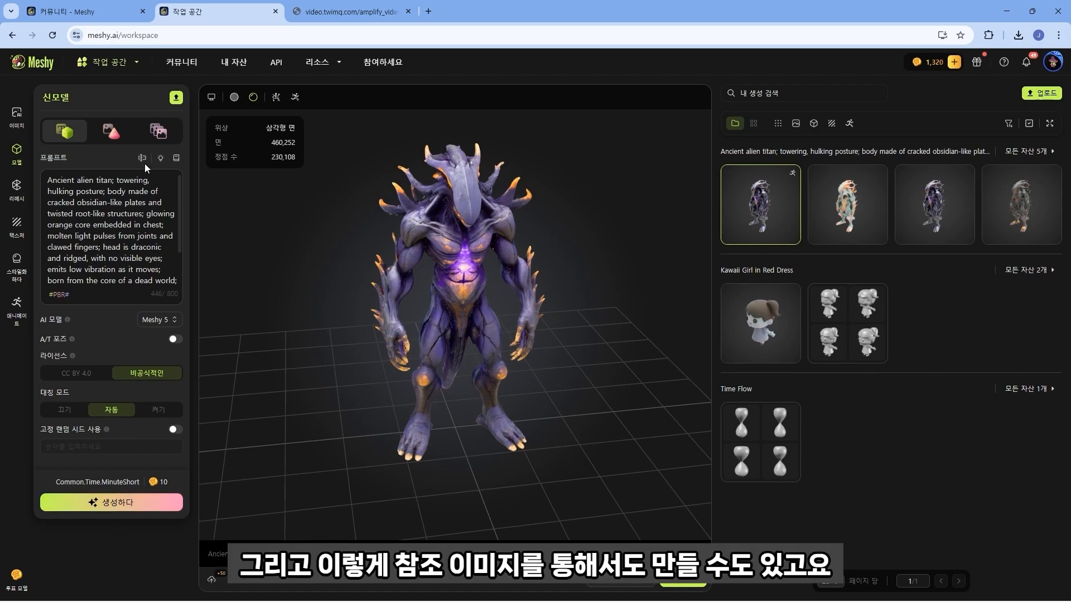
Look at the single-image and batch-image generation modes and return to text-prompt generation
left_click(111, 134)
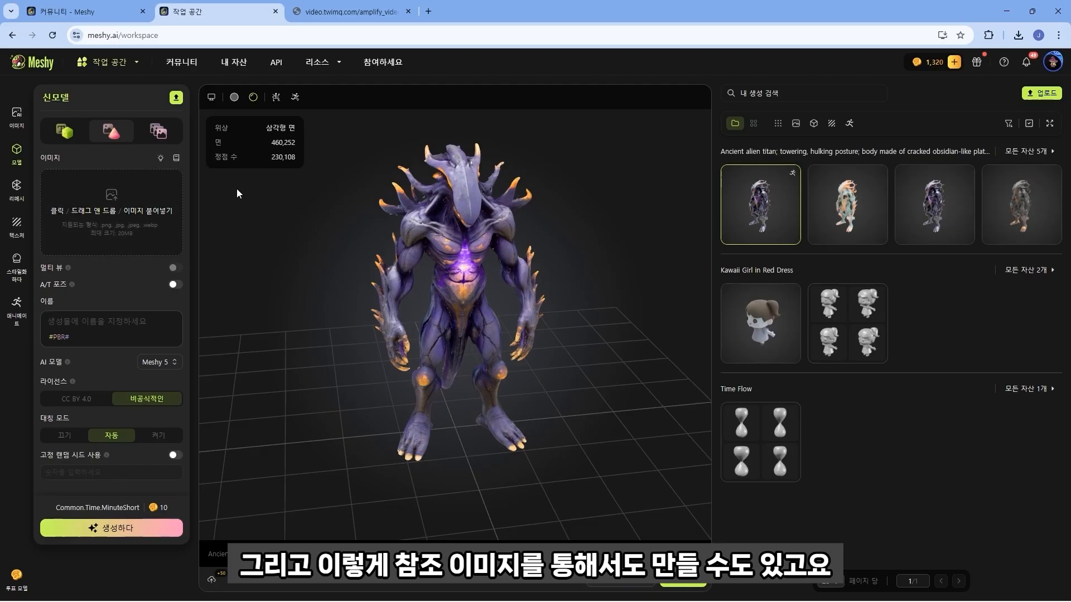
left_click(157, 132)
left_click(65, 132)
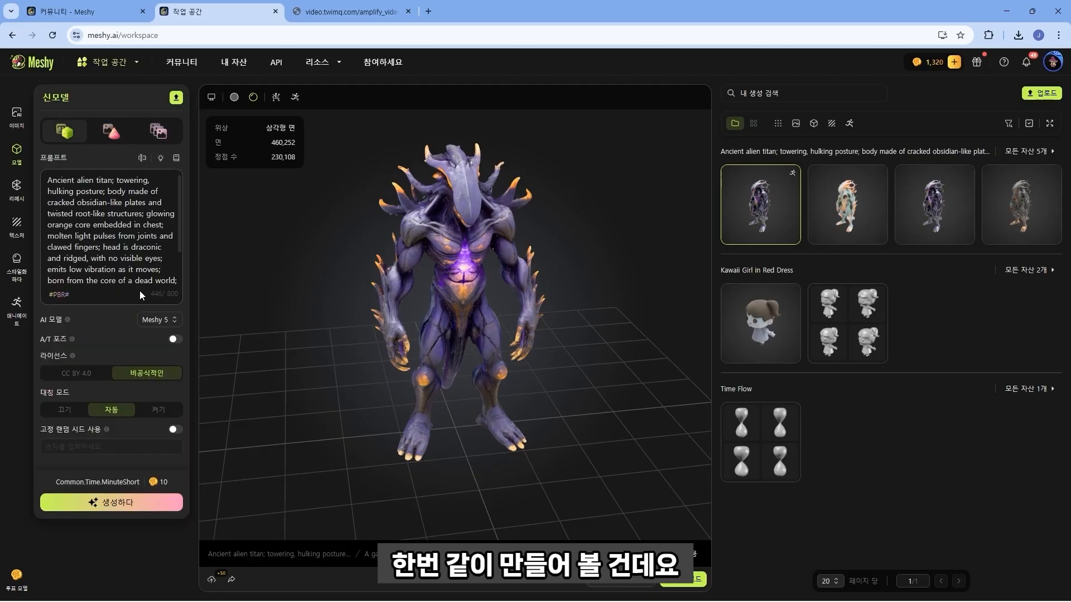
Replace the prompt with the copied "Ancient alien sprite; compact, rounded posture" description and generate the model with A/T pose enabled
scroll(248, 241, "up", 3)
key("ctrl+a")
key("ctrl+v")
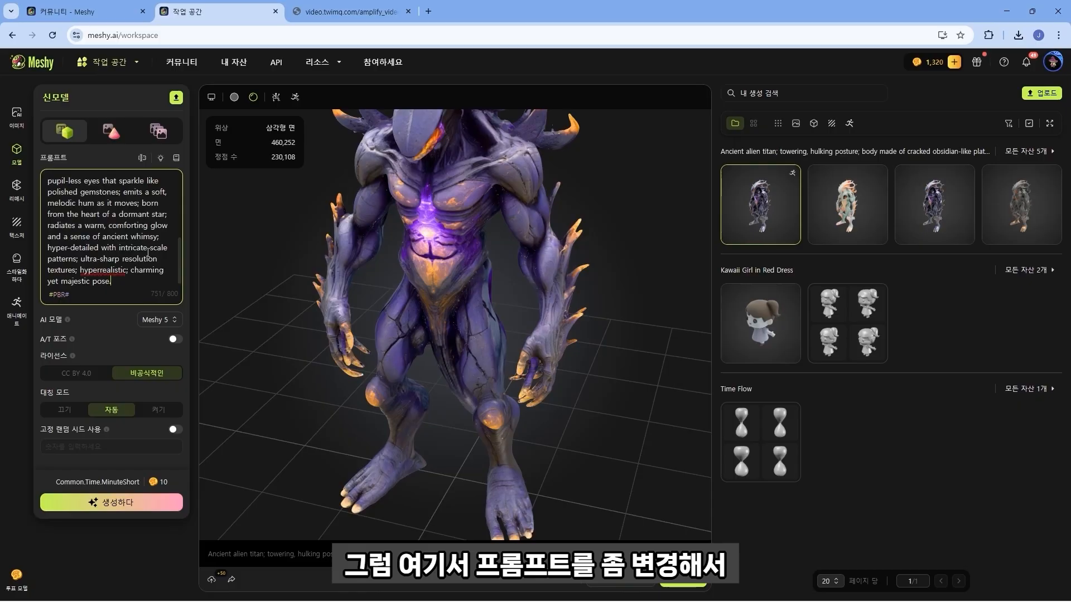
scroll(148, 252, "up", 3)
scroll(138, 257, "down", 3)
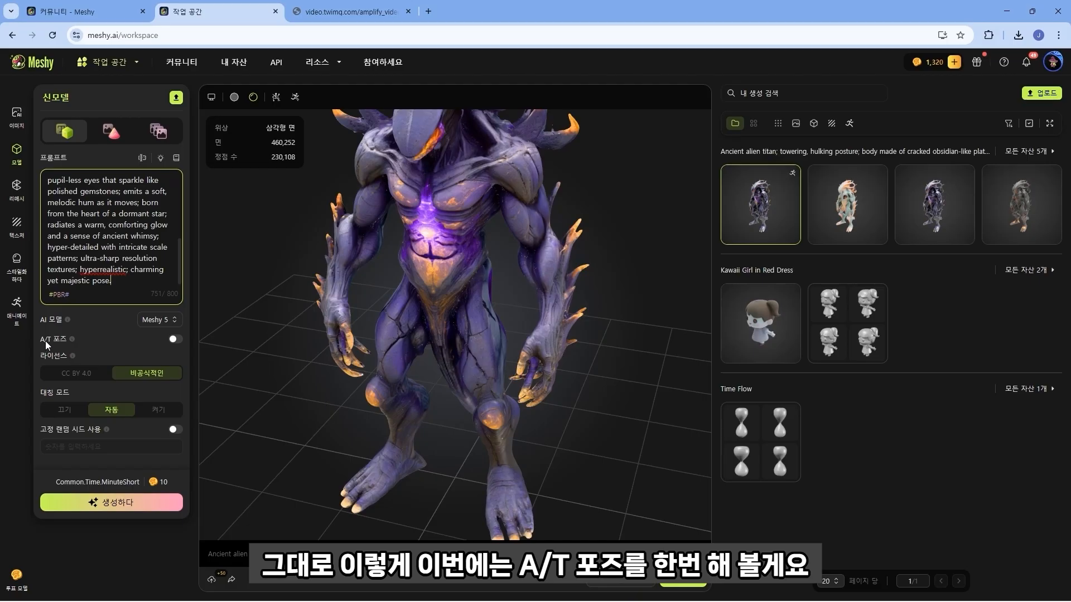
mouse_move(440, 219)
left_mouse_down()
mouse_move(387, 267)
mouse_move(438, 196)
mouse_move(448, 226)
left_mouse_up()
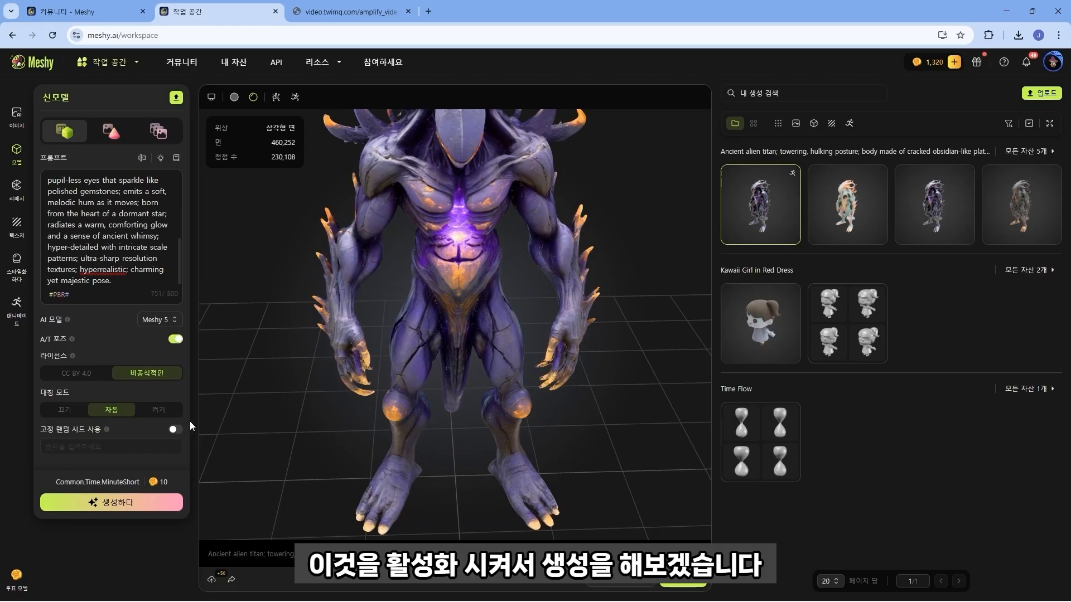
left_click(127, 506)
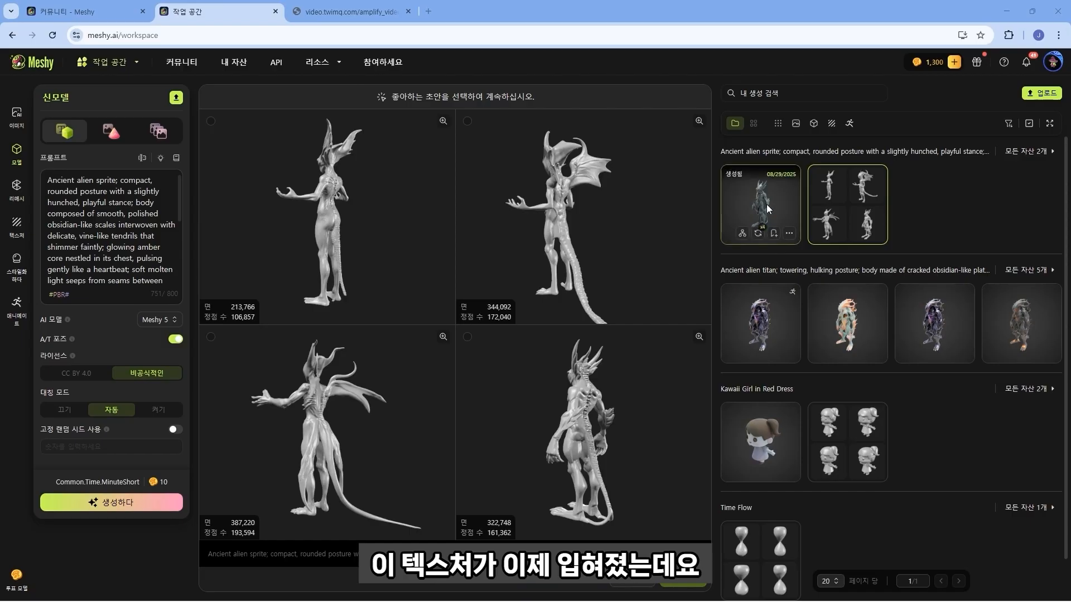
Open the textured alien sprite model and examine its surface detail up close
left_click(772, 196)
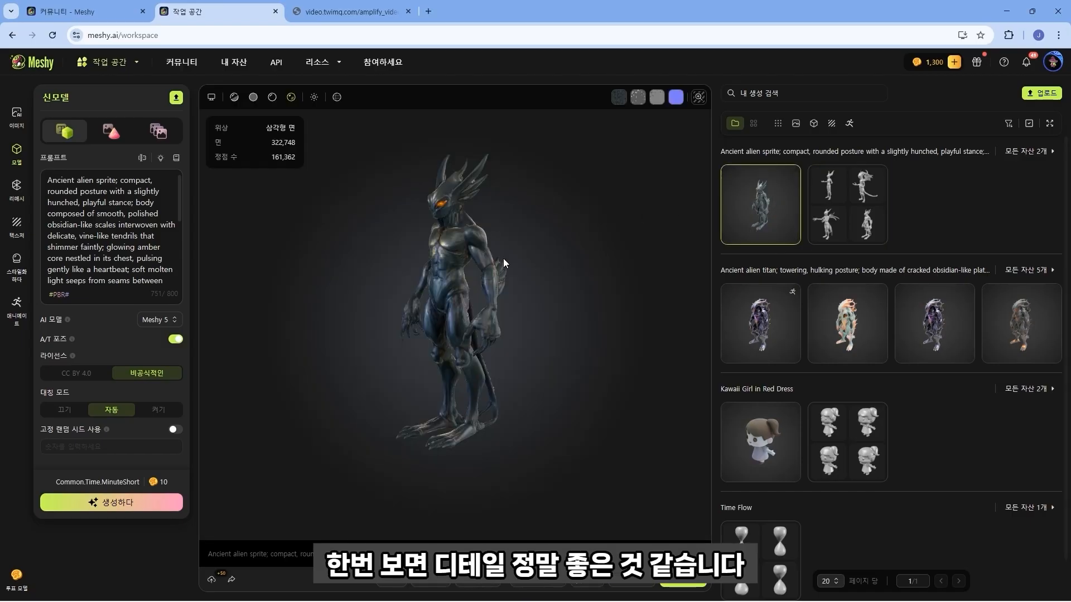
scroll(458, 176, "up", 2)
scroll(470, 182, "up", 1)
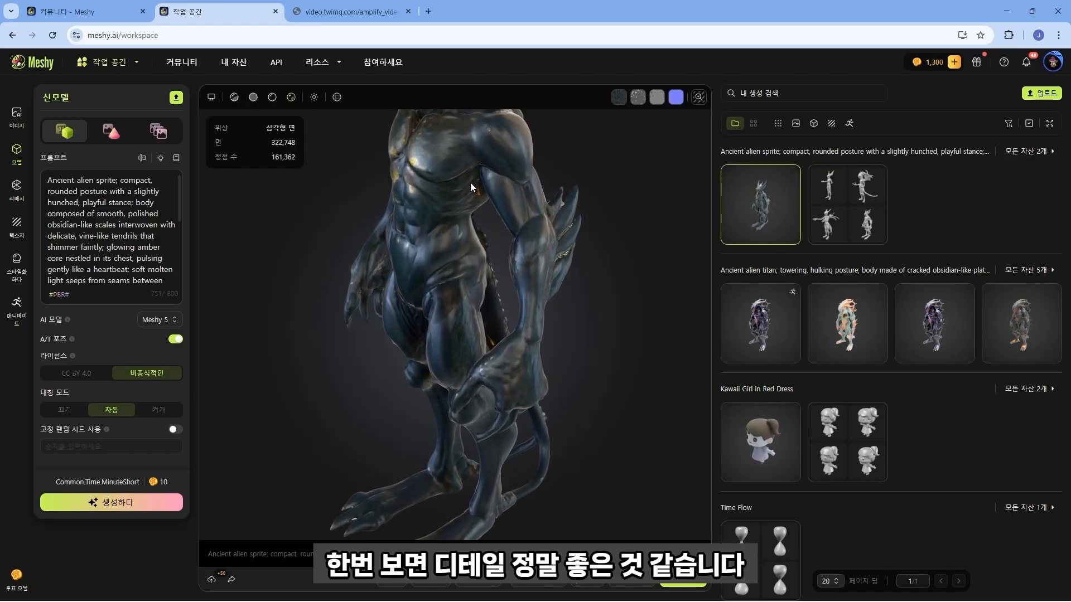
Preview the alien sprite's individual texture maps, including the normal and base color maps
left_click(656, 97)
left_click(676, 98)
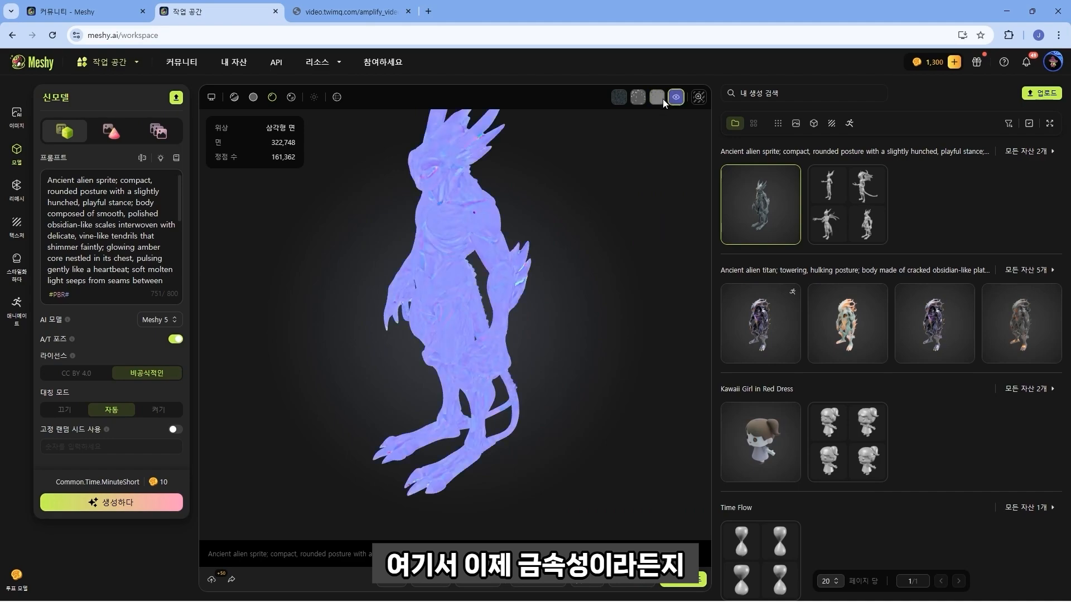
left_click(638, 97)
left_click(613, 100)
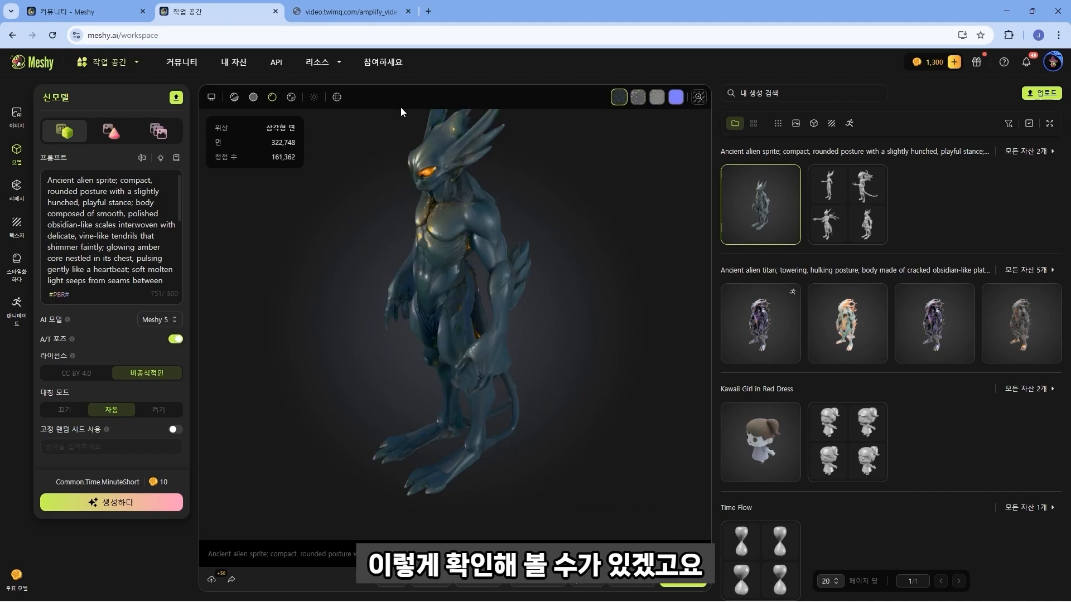
left_click_drag(356, 182, 390, 154)
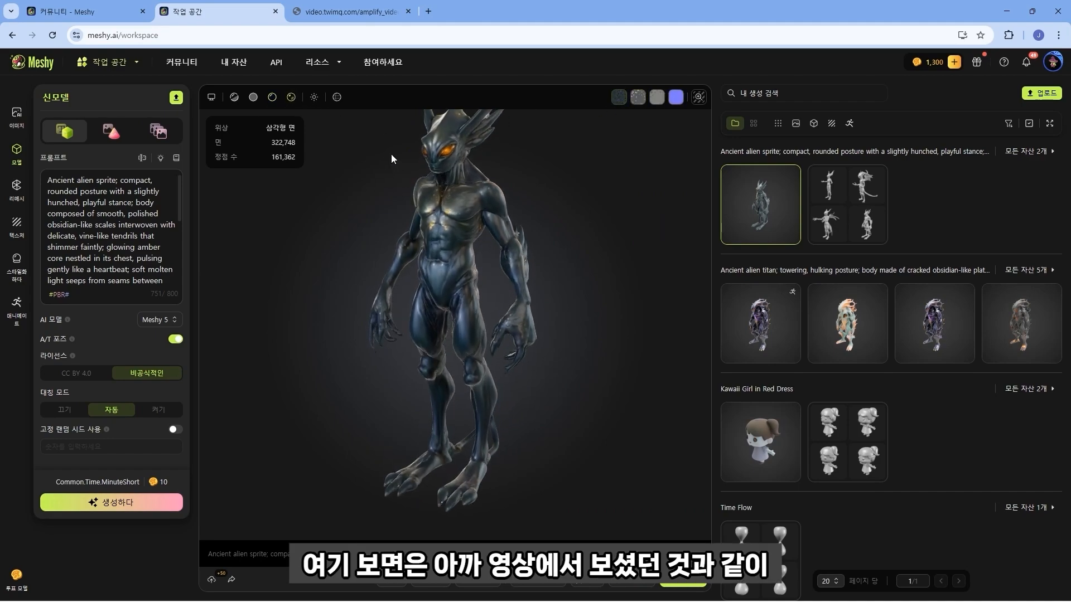
Adjust the rotation of the Decor Shop HDRI lighting and set its intensity to 1.72
left_click(314, 97)
mouse_move(237, 279)
left_mouse_down()
mouse_move(269, 279)
mouse_move(255, 280)
left_mouse_up()
mouse_move(255, 243)
left_mouse_down()
mouse_move(277, 242)
mouse_move(254, 246)
left_mouse_up()
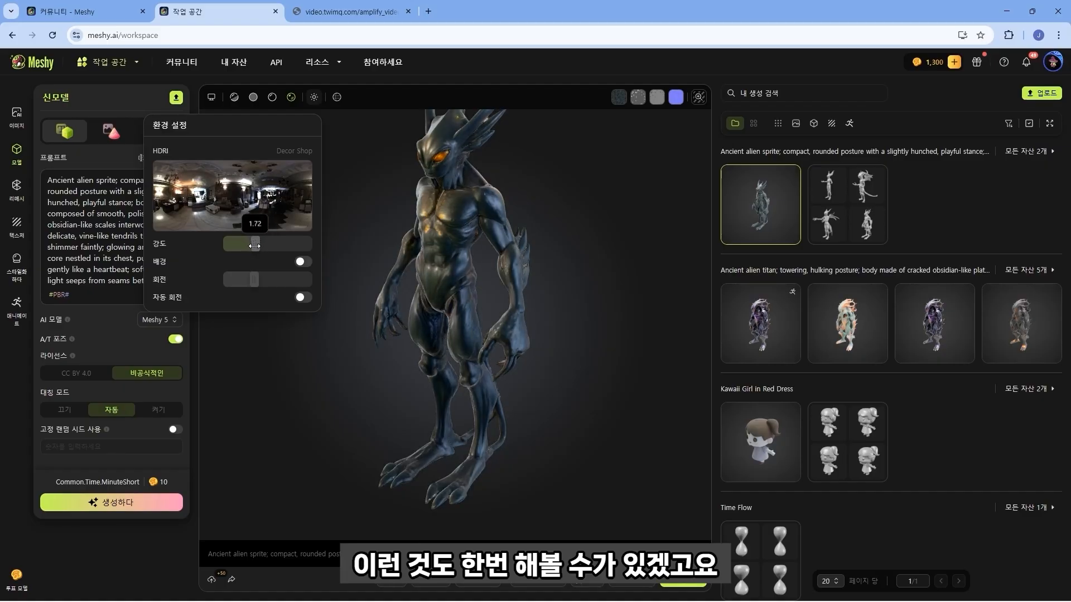
Try out the HDRI background and the environment's auto-rotation, leaving both turned off
left_click(303, 262)
left_click_drag(324, 262, 428, 243)
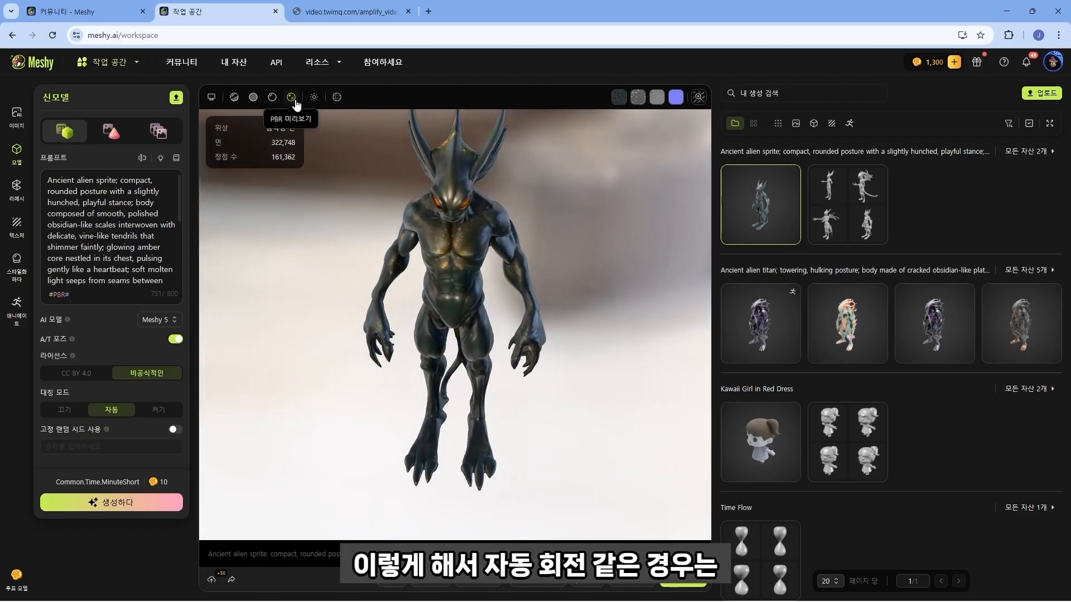
left_click(314, 97)
left_click(302, 262)
left_click(303, 297)
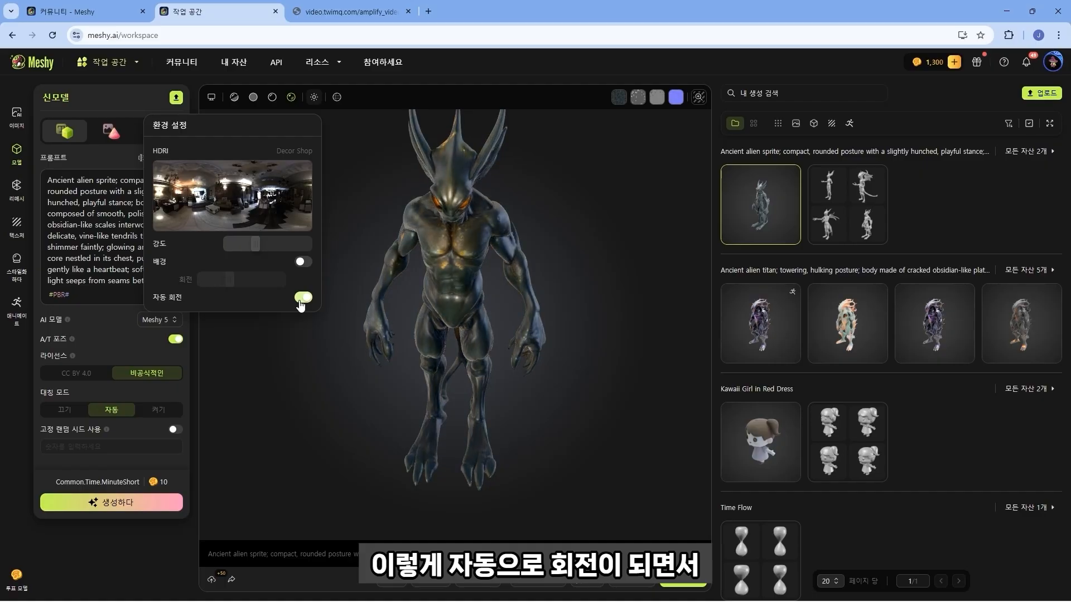
left_click(301, 299)
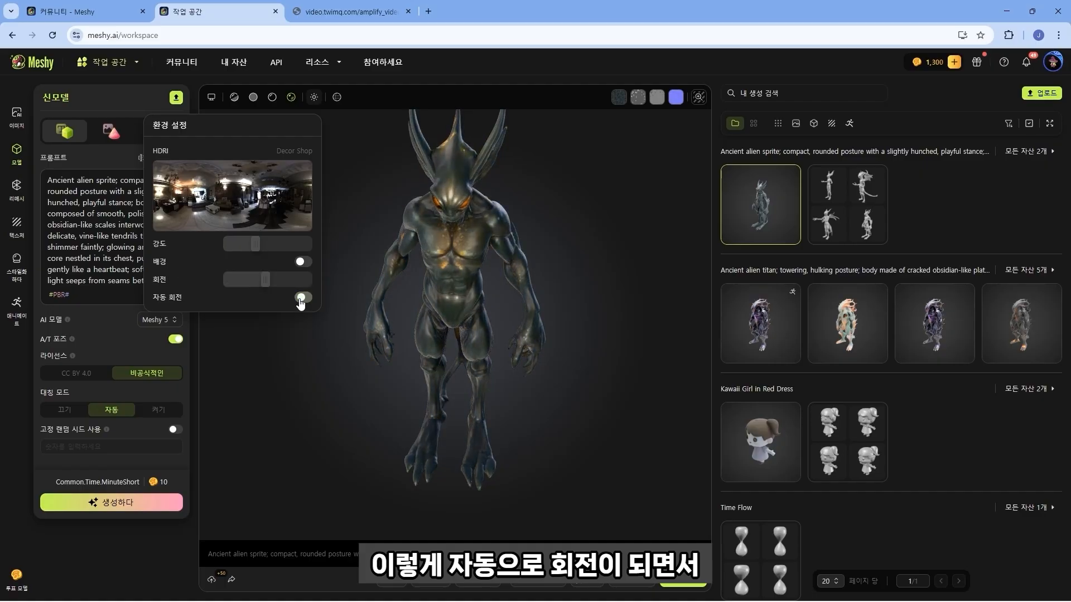
Inspect the alien sprite's mesh with the wireframe overlay and in the plain untextured view
left_click(337, 98)
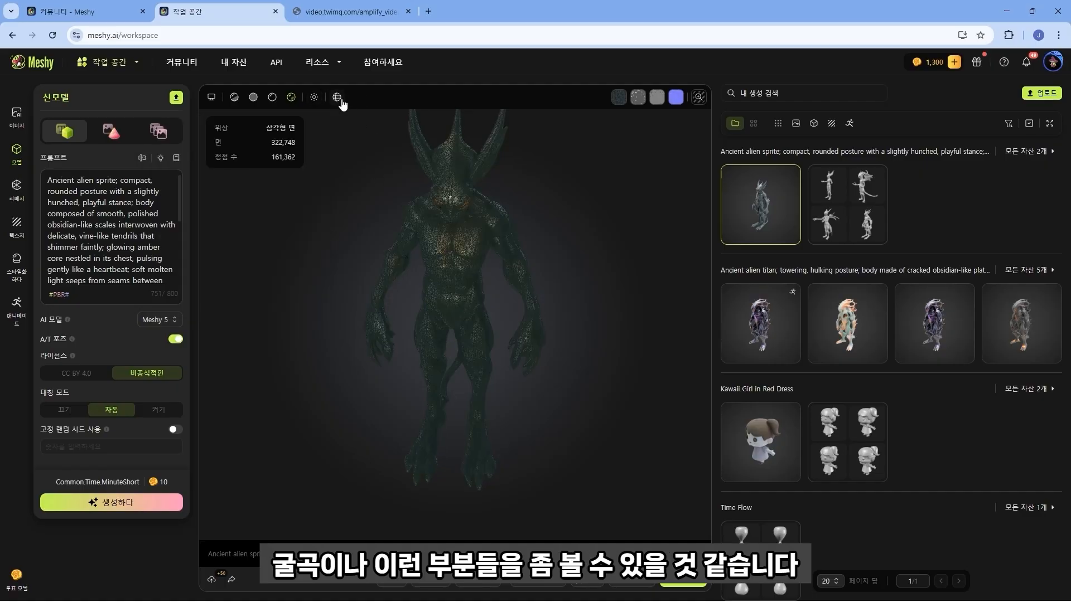
scroll(423, 167, "up", 5)
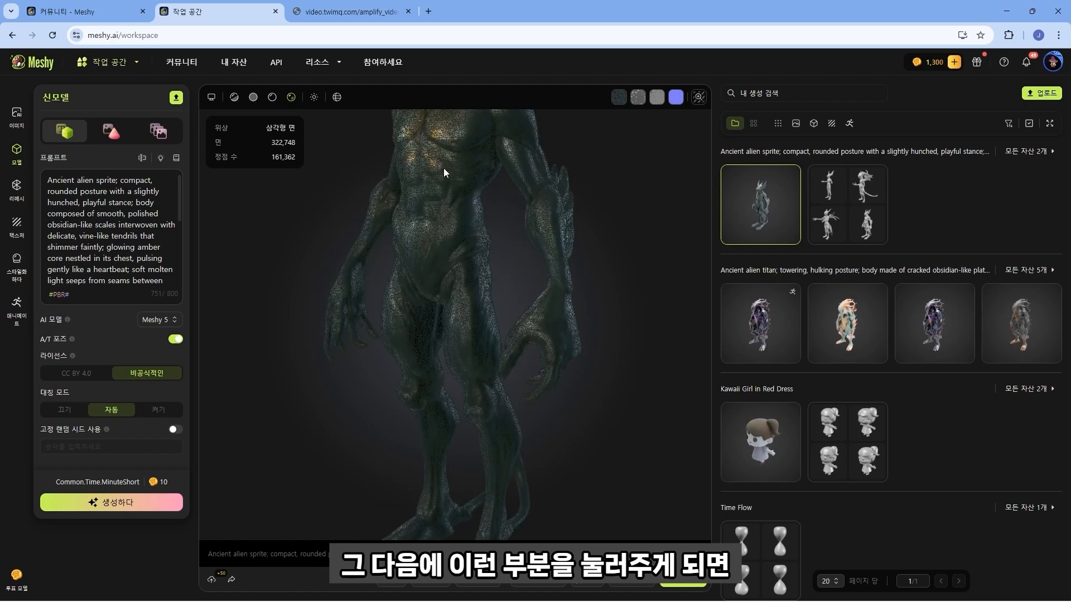
left_click(337, 98)
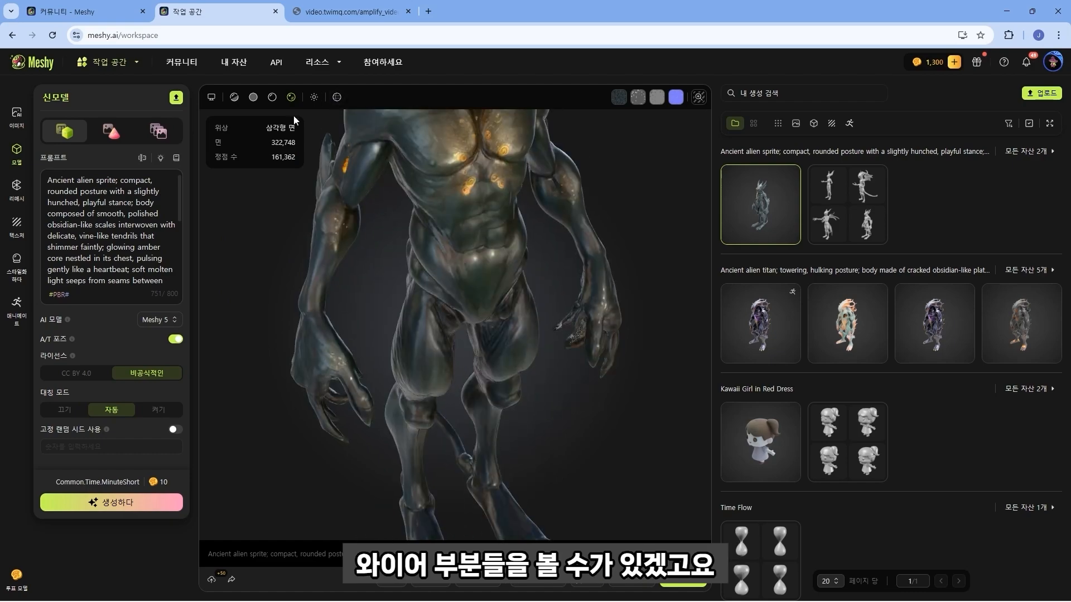
left_click(253, 97)
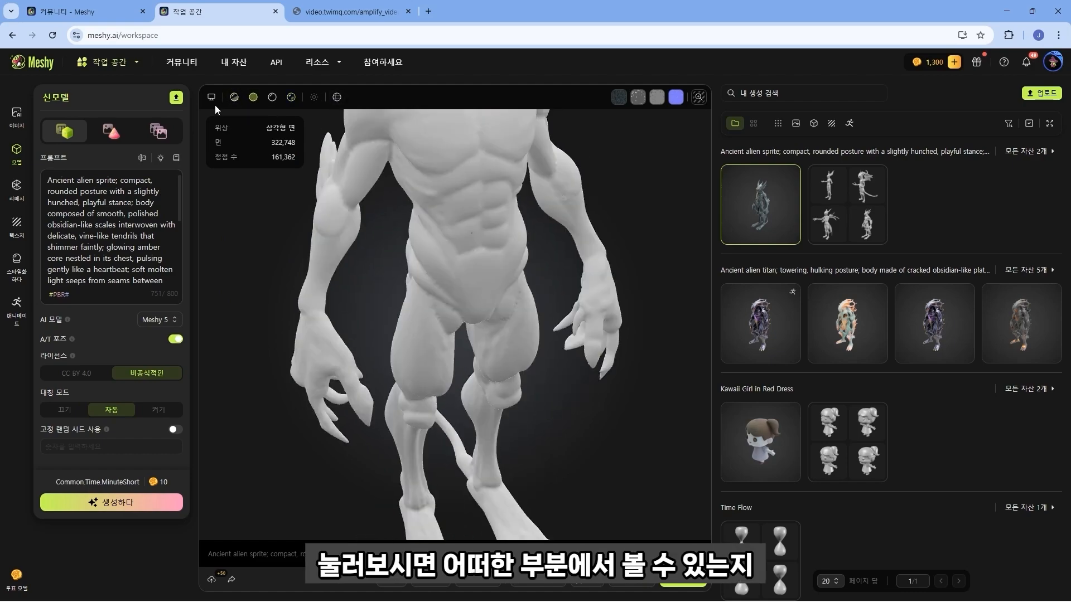
Try switching the viewport's grid and statistics display on and off
left_click(211, 97)
left_click(200, 151)
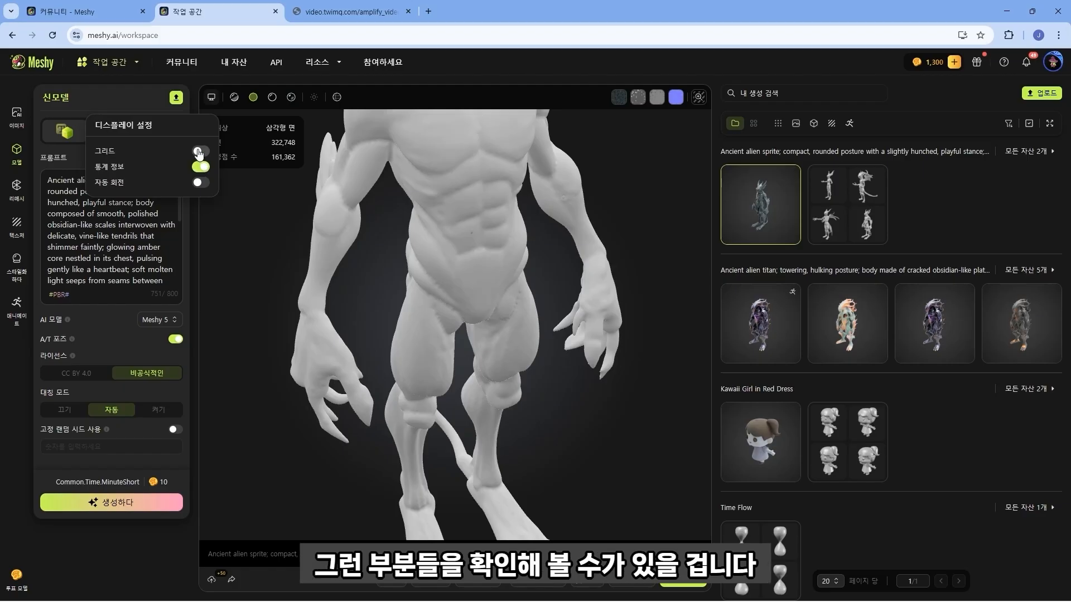
left_click(201, 151)
left_click(201, 167)
left_click(200, 168)
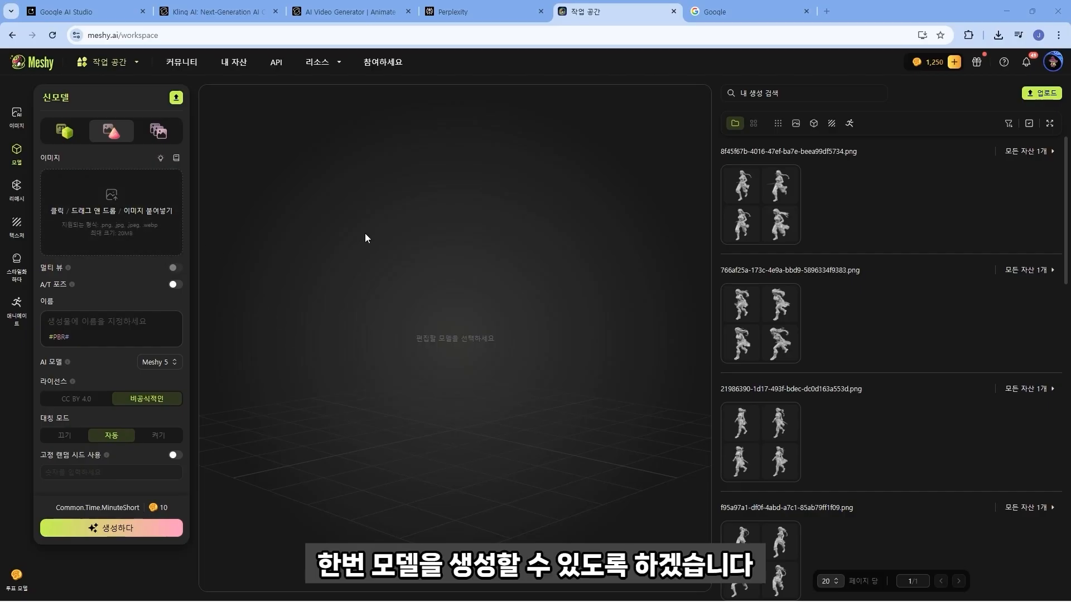
Generate an image-to-3D model from the Bananaduck picture with multi-view enabled
left_click_drag(278, 323, 159, 222)
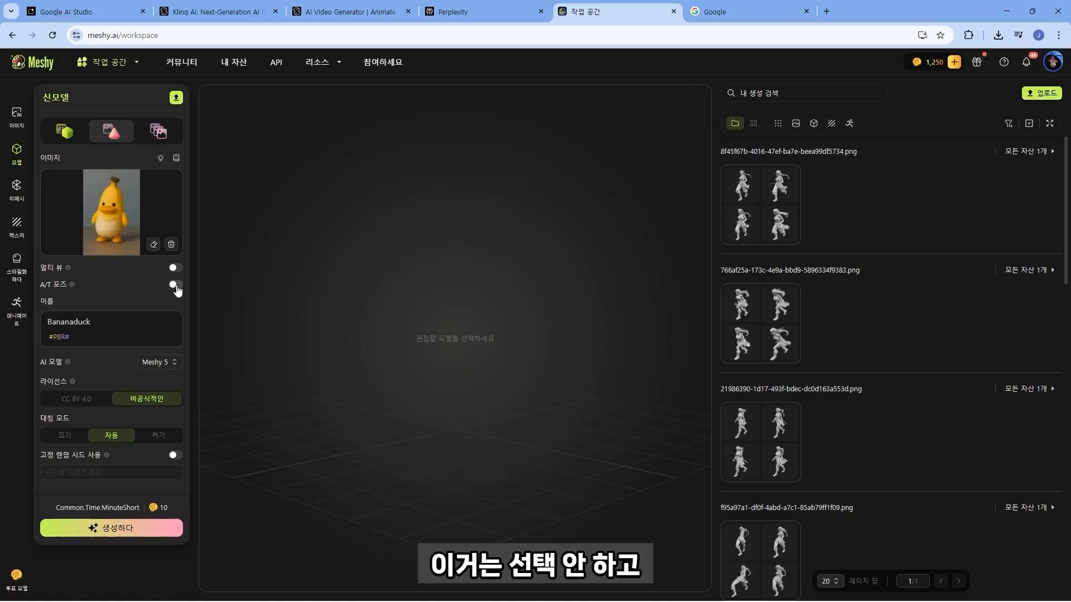
left_click(175, 268)
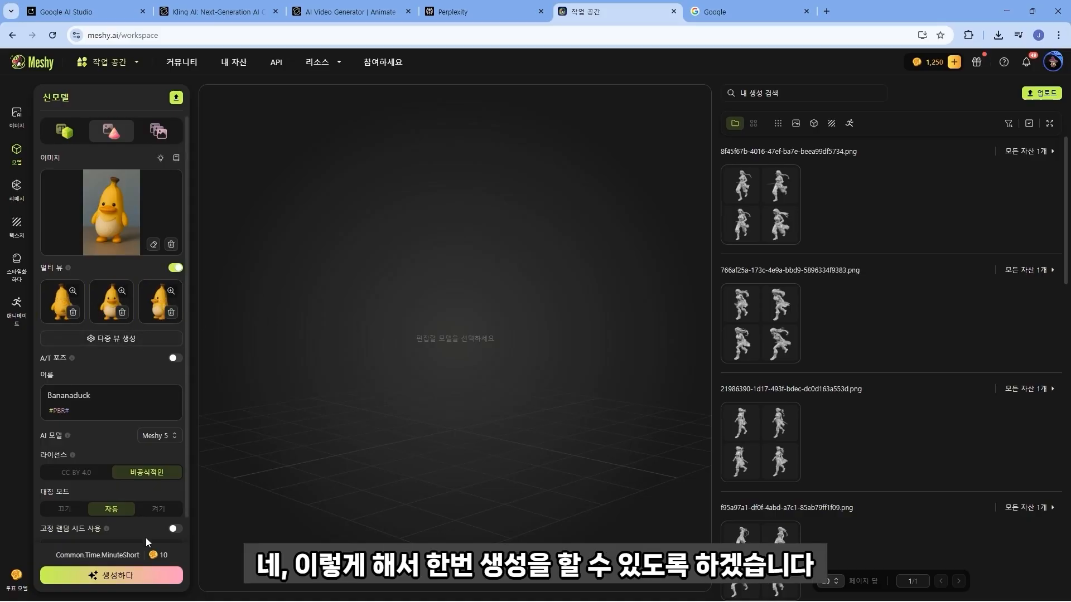
left_click(118, 577)
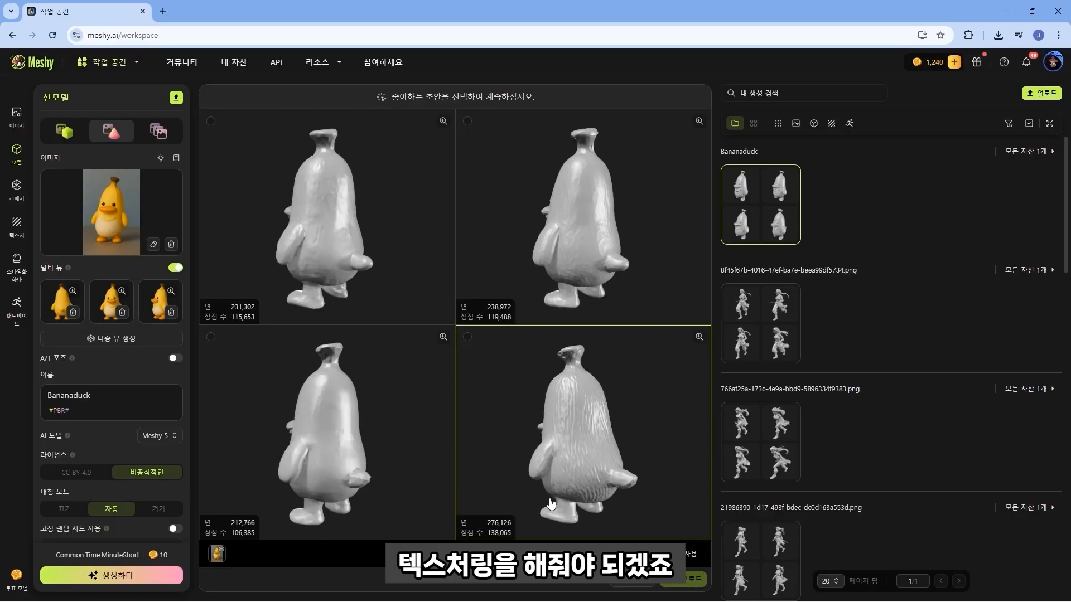
Generate a texture with PBR maps for the smooth 212,766-face Bananaduck draft and open the textured model
left_click(395, 520)
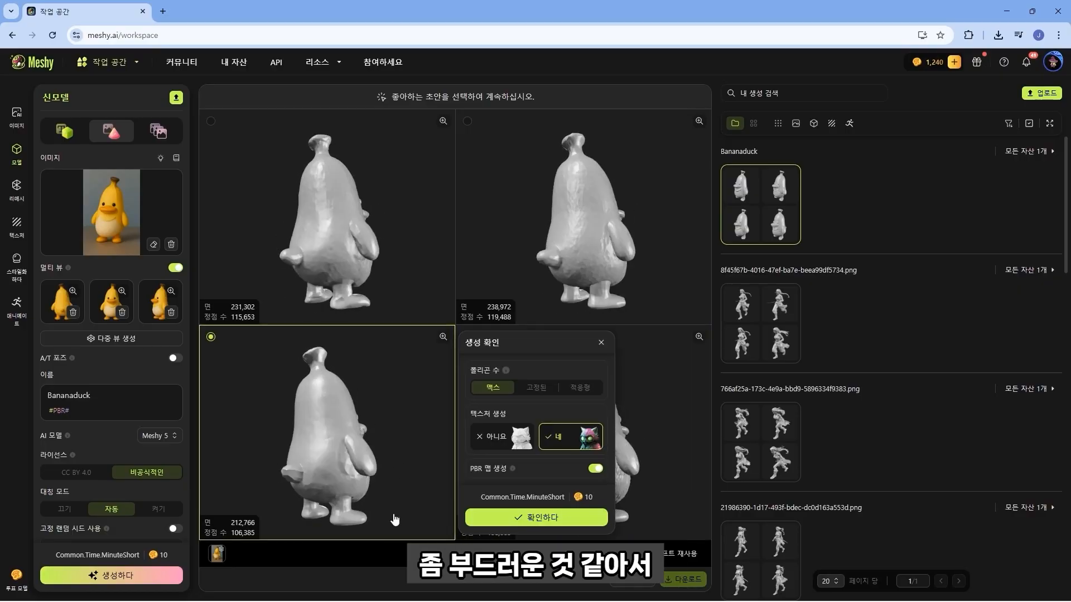
left_click(531, 518)
left_click(757, 211)
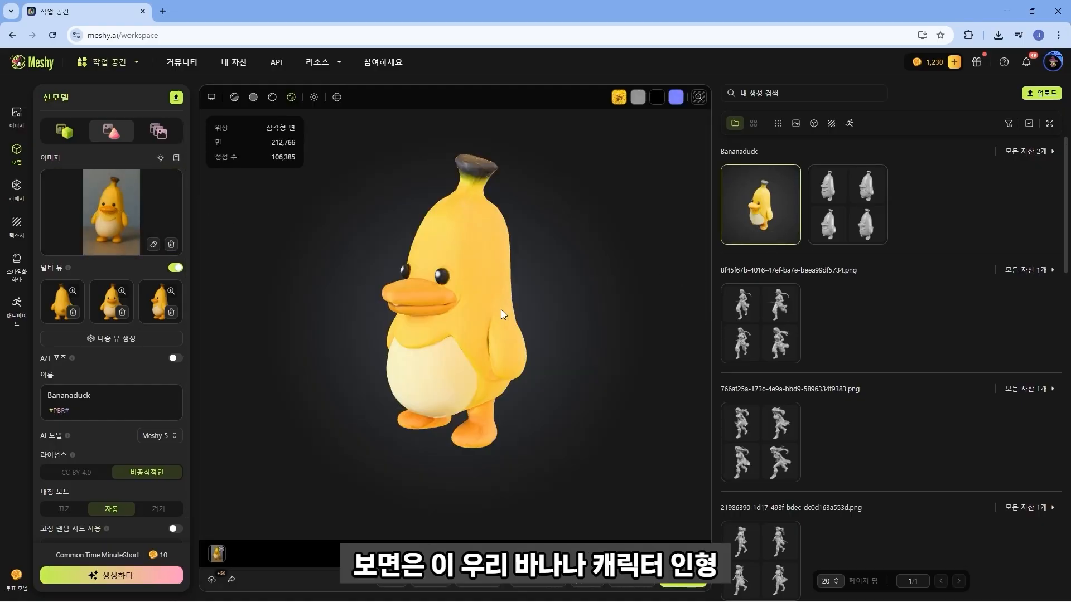
left_click_drag(481, 308, 420, 257)
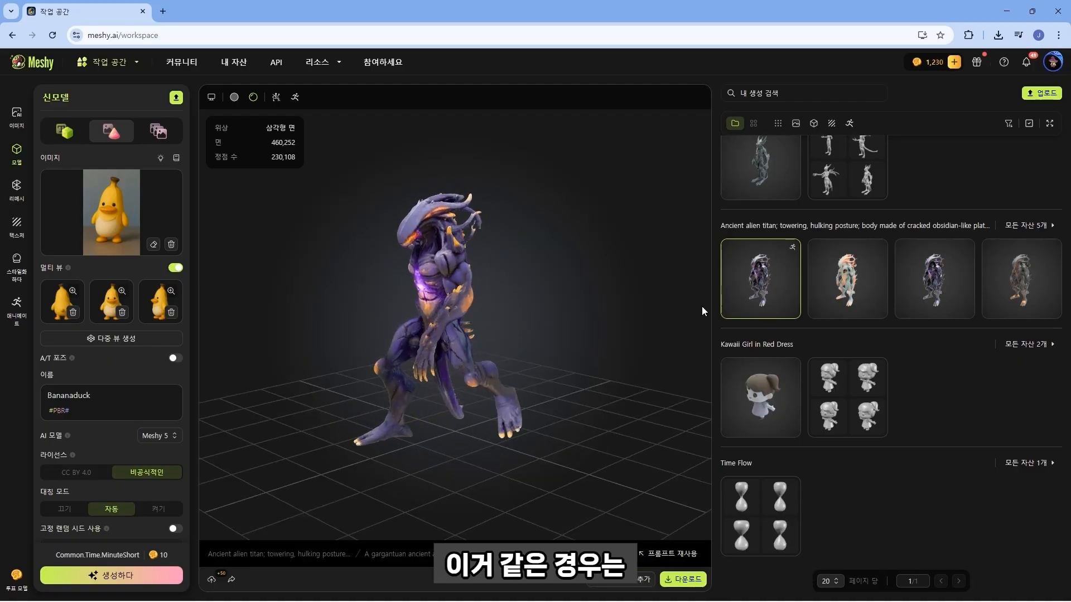
Rig the textured alien sprite as a biped, keeping zero rotation, a height of 1.7 m and the symmetric joint markers
left_click(751, 177)
mouse_move(747, 180)
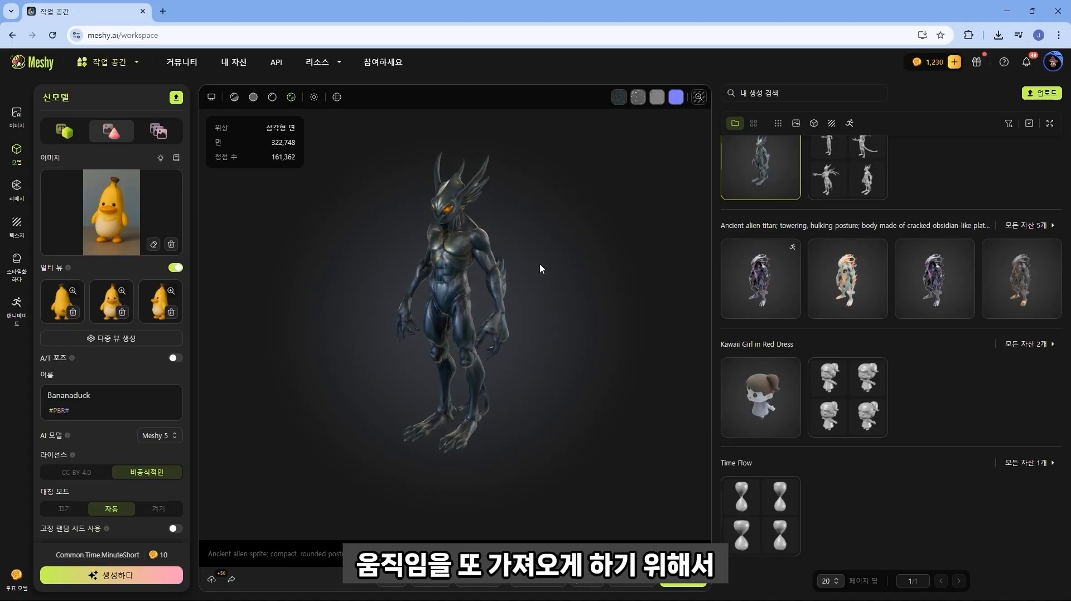
left_click(588, 582)
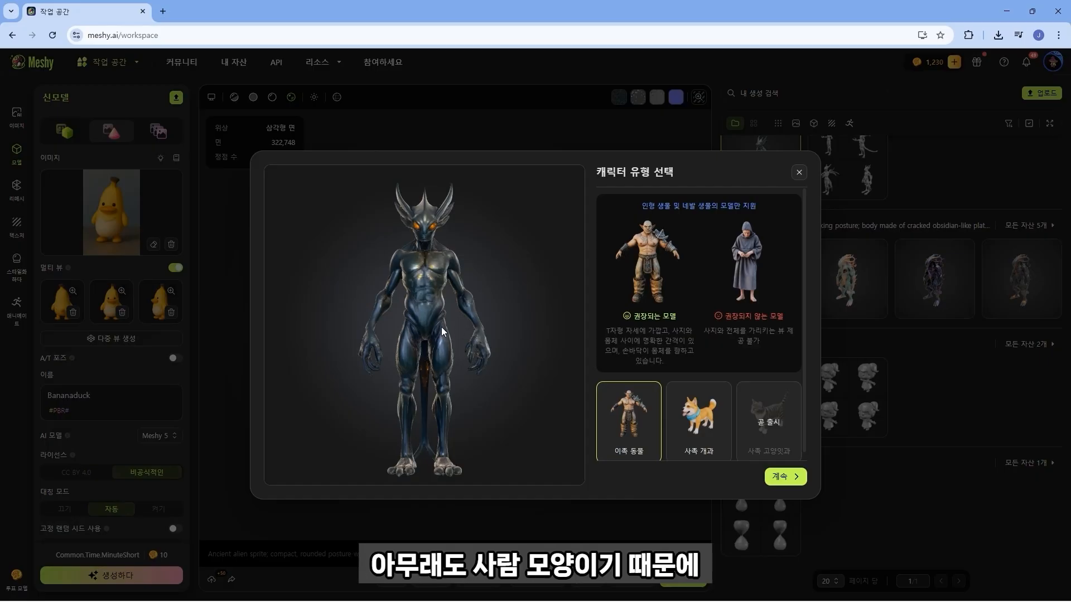
left_click(781, 476)
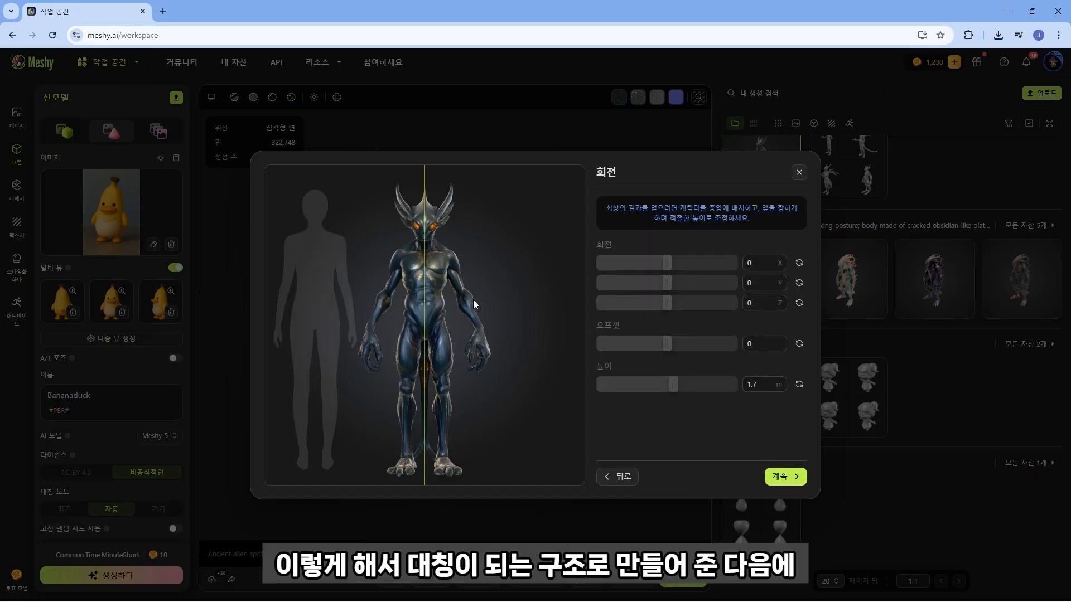
left_click(784, 477)
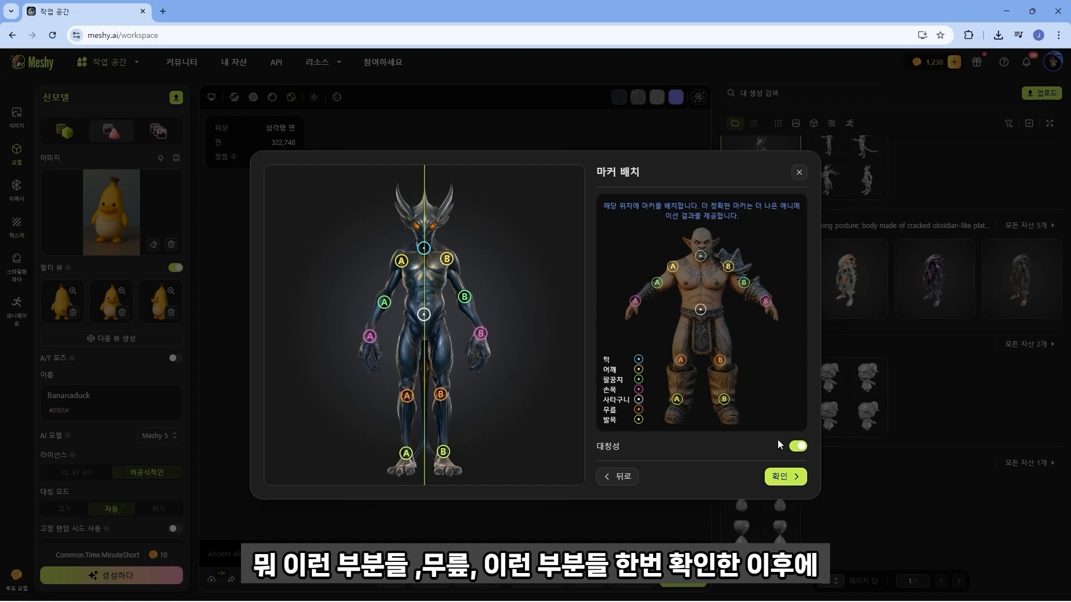
left_click(784, 477)
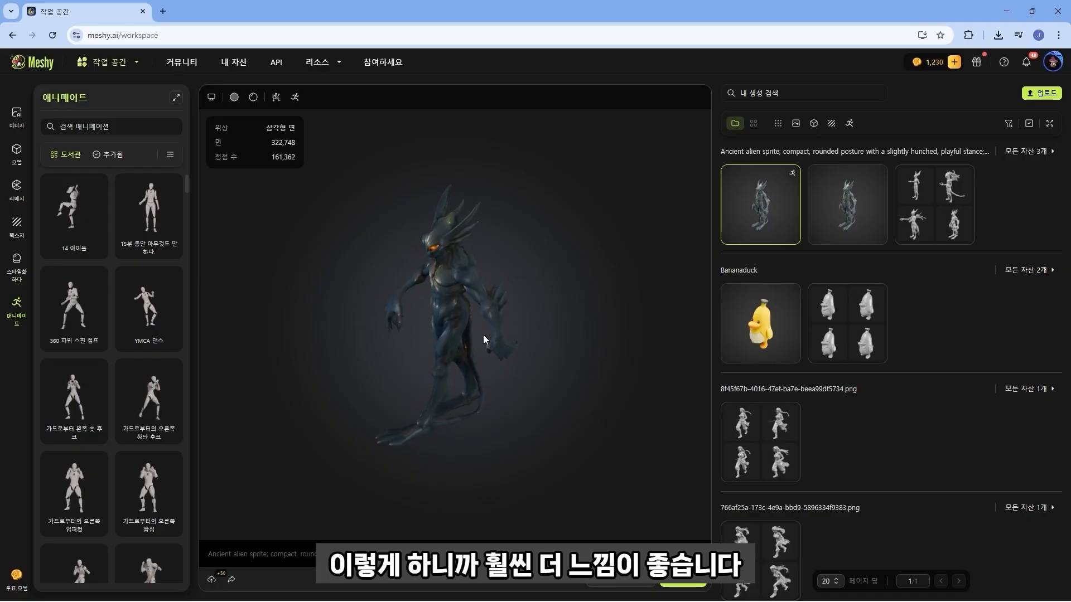
Add the "가드로부터 왼쪽 숏 후크" animation to the rigged alien sprite and browse the rest of the animation library
mouse_move(80, 372)
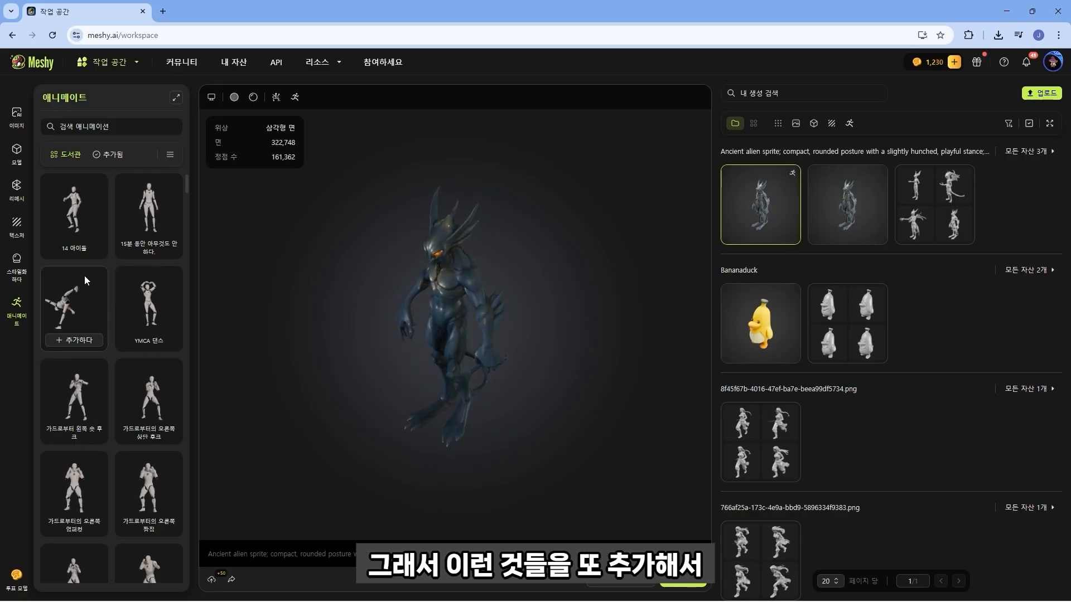
left_click(78, 433)
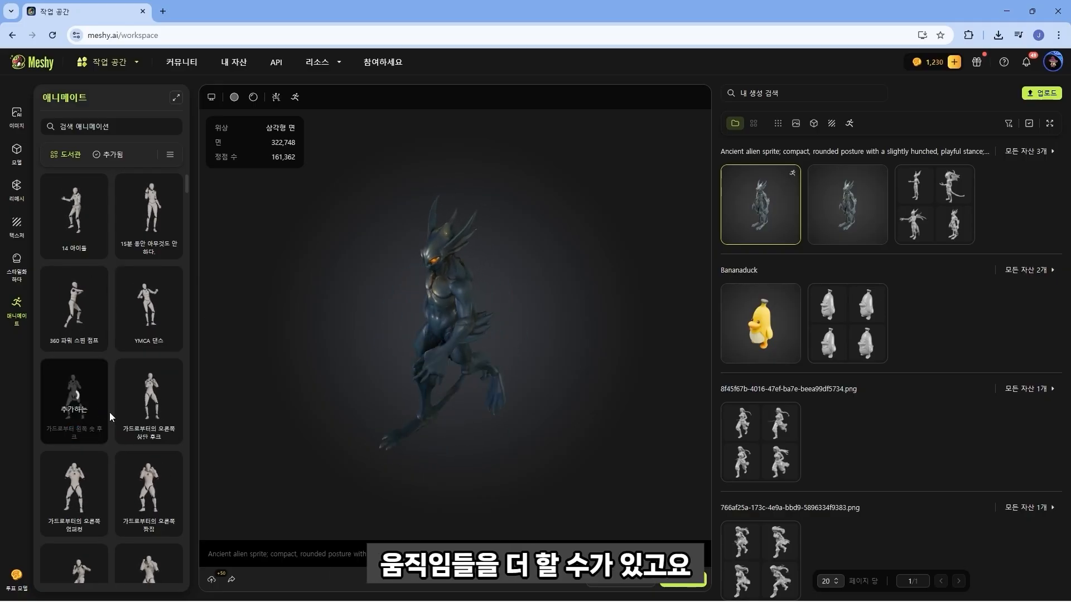
scroll(89, 425, "down", 5)
scroll(81, 352, "down", 10)
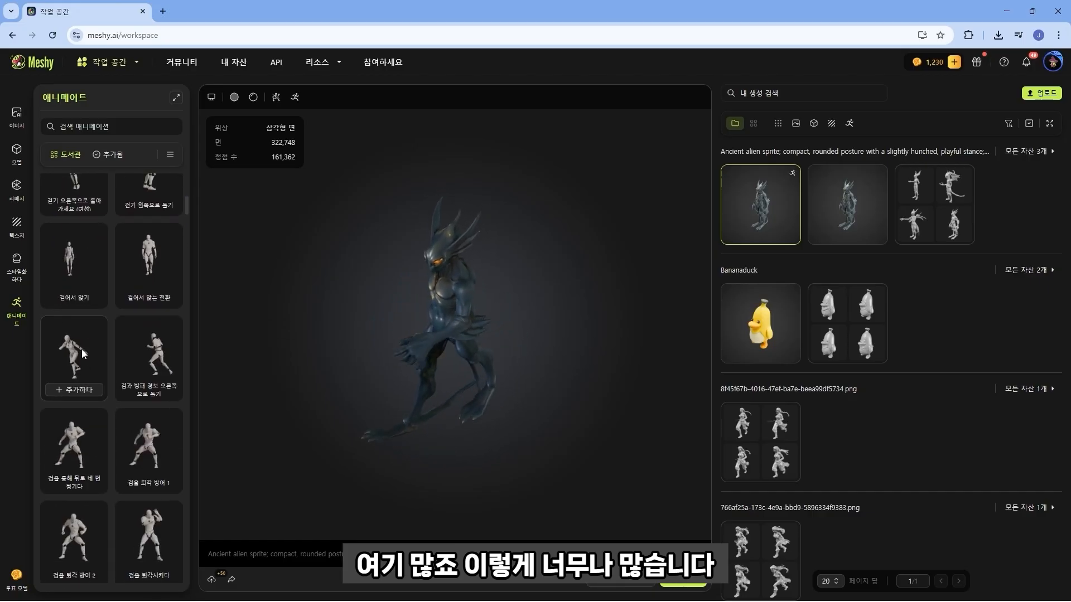
scroll(84, 362, "down", 5)
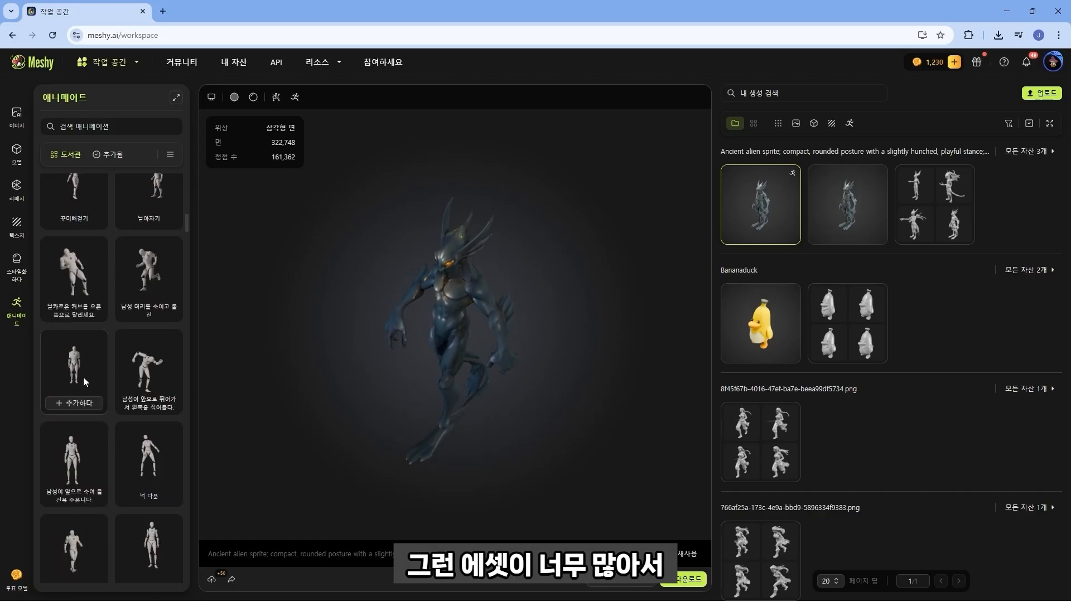
scroll(83, 377, "down", 10)
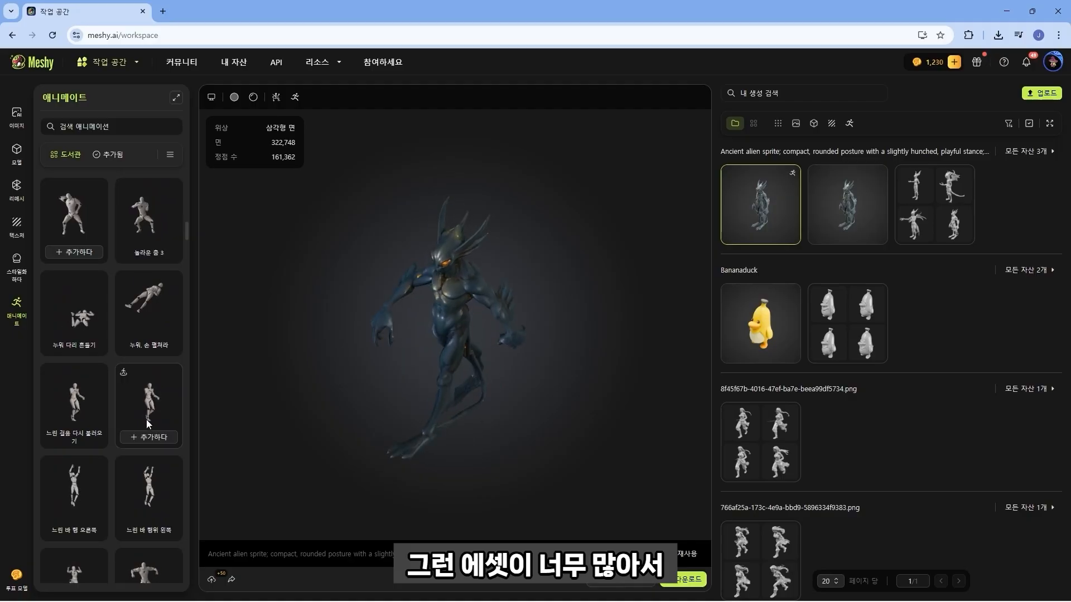
scroll(114, 431, "up", 8)
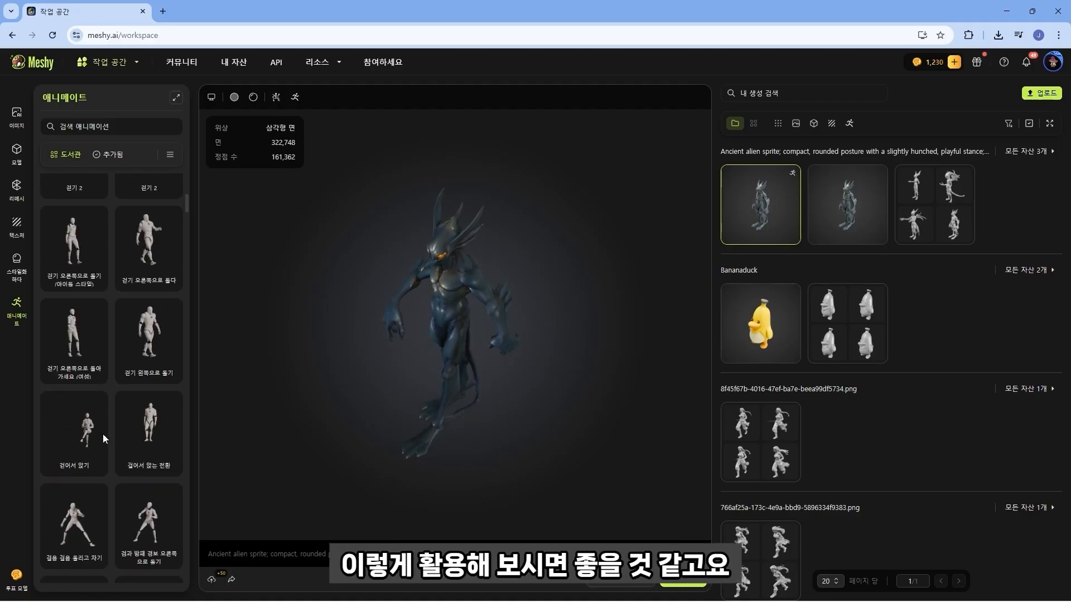
scroll(102, 434, "up", 10)
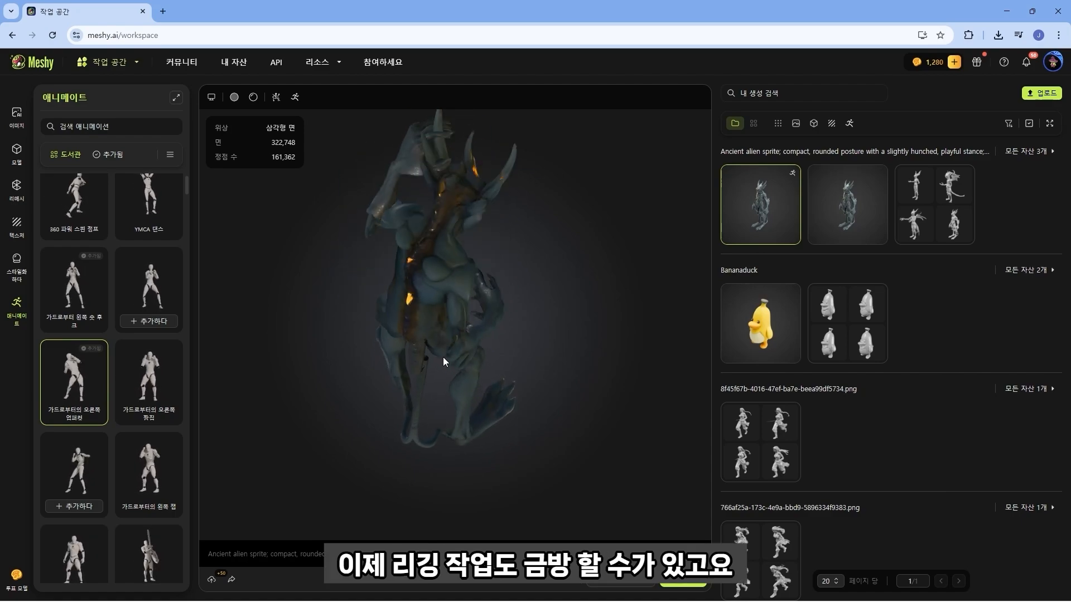
Open the animated alien sprite's download settings and check which file formats are offered
left_click(676, 584)
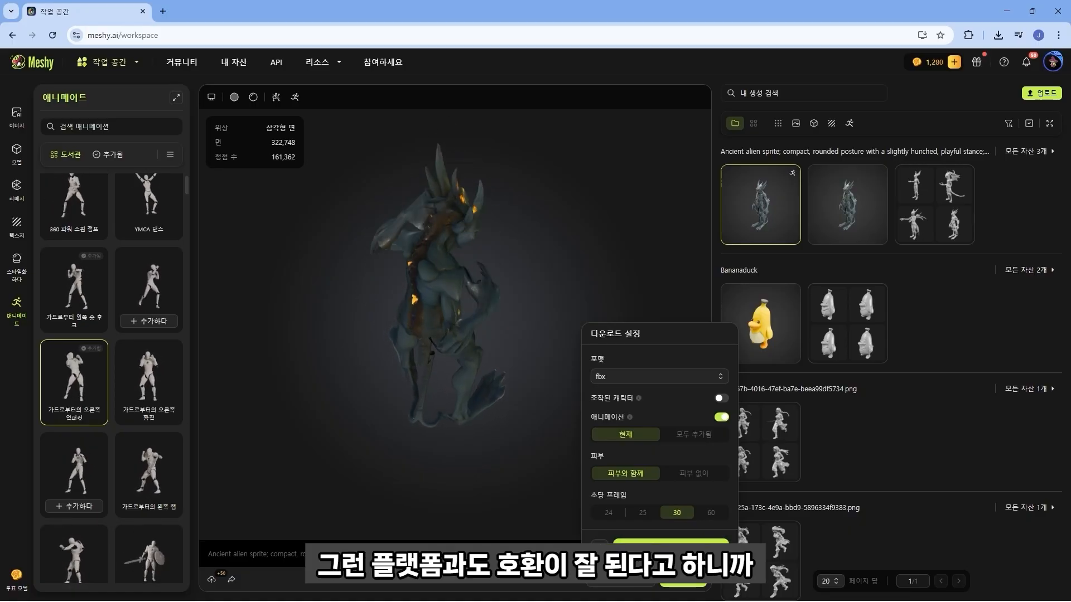
left_click(669, 377)
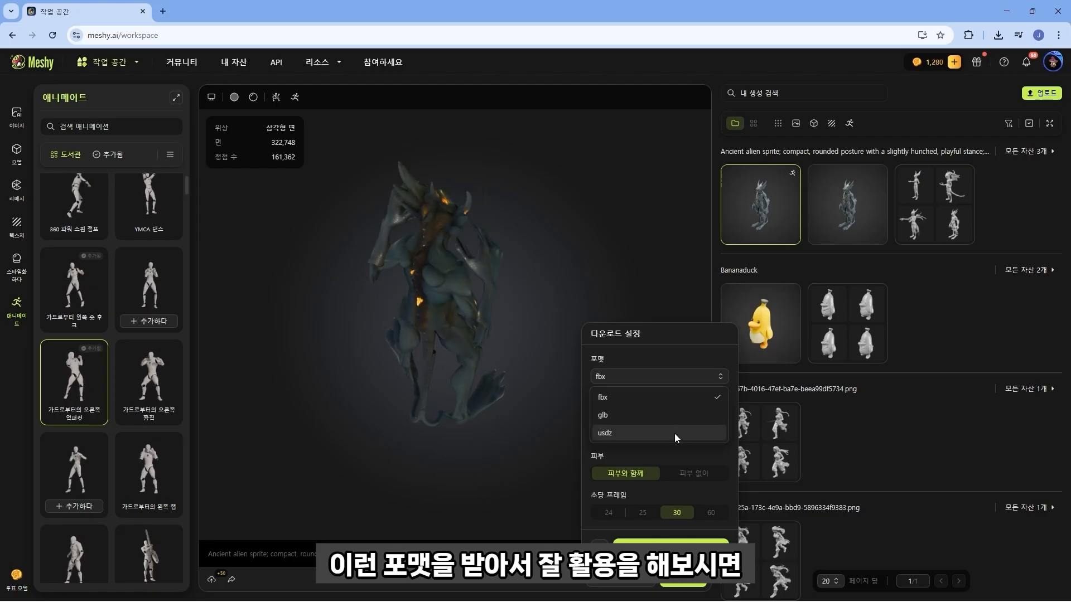
left_click(682, 358)
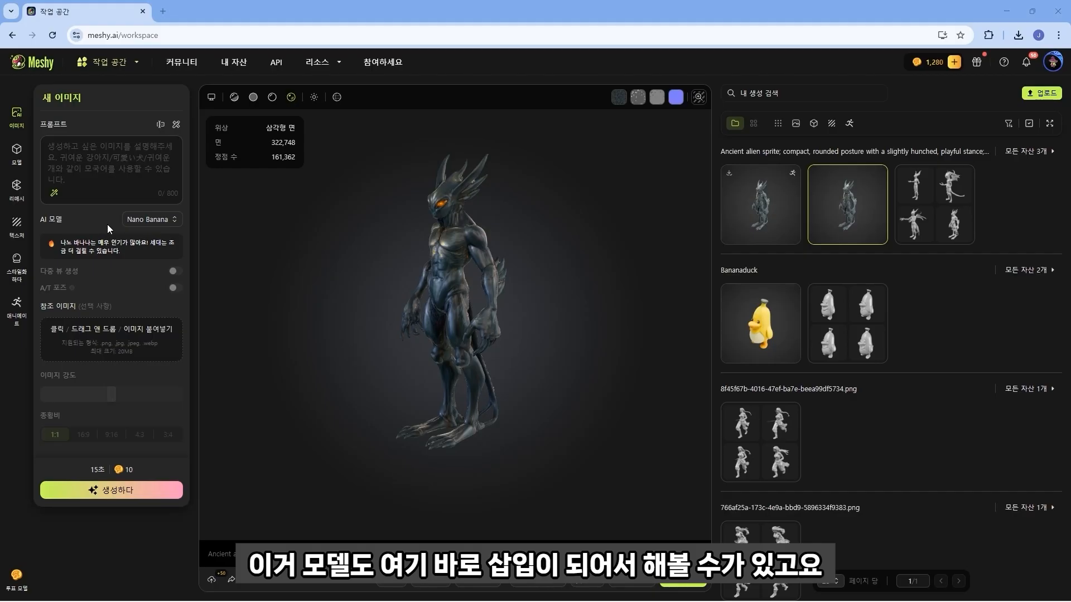
Have the prompt assistant write a description for "귀여운 고양이", generate images from it and open the results
left_click(149, 221)
left_click(105, 219)
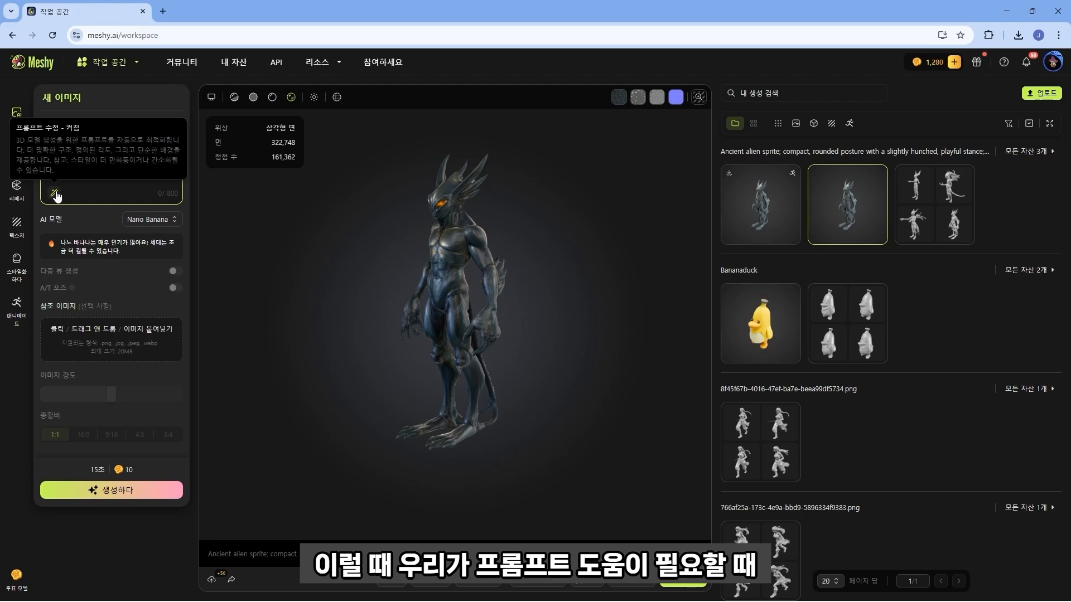
left_click(72, 149)
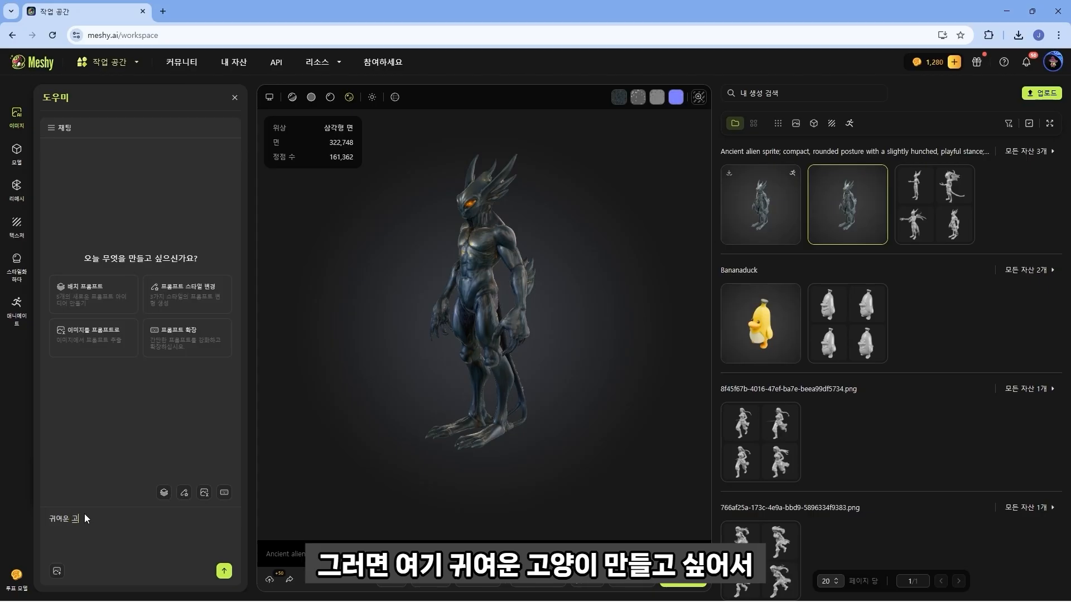
type("양이")
left_click(225, 573)
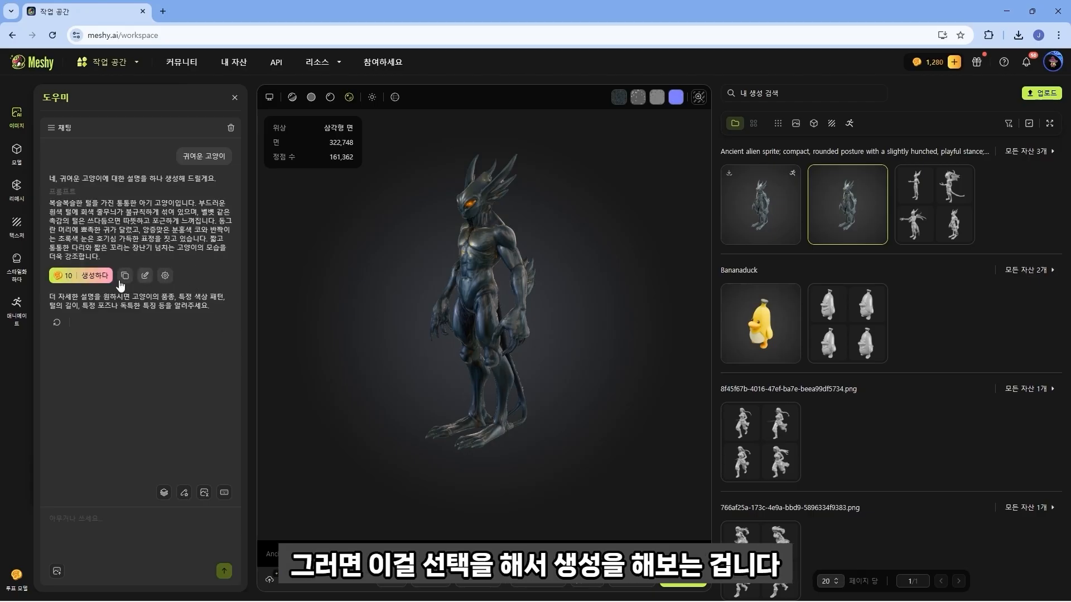
left_click(106, 276)
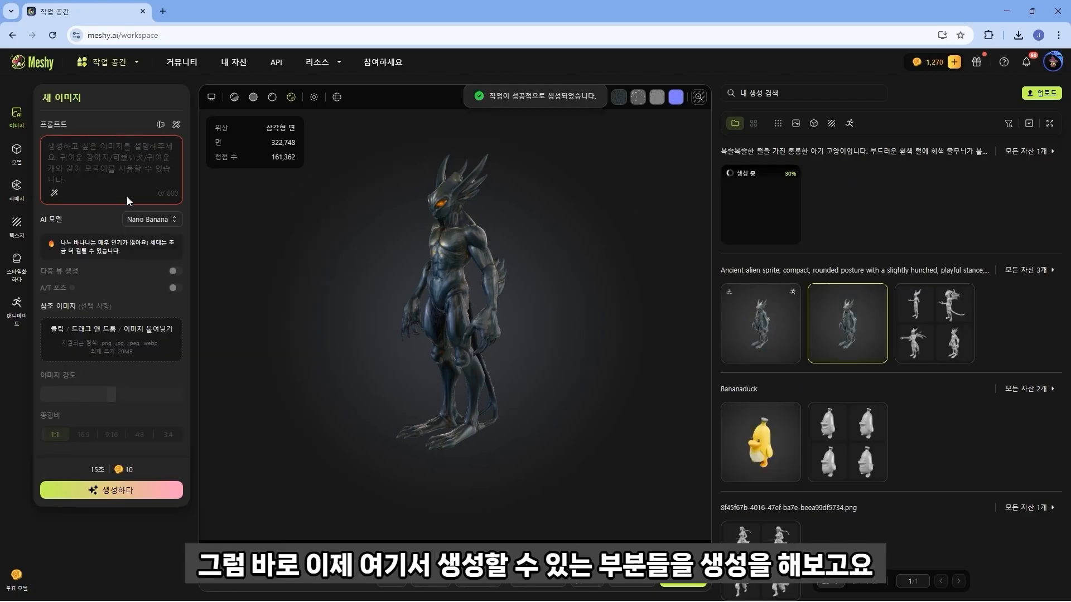
left_click(764, 199)
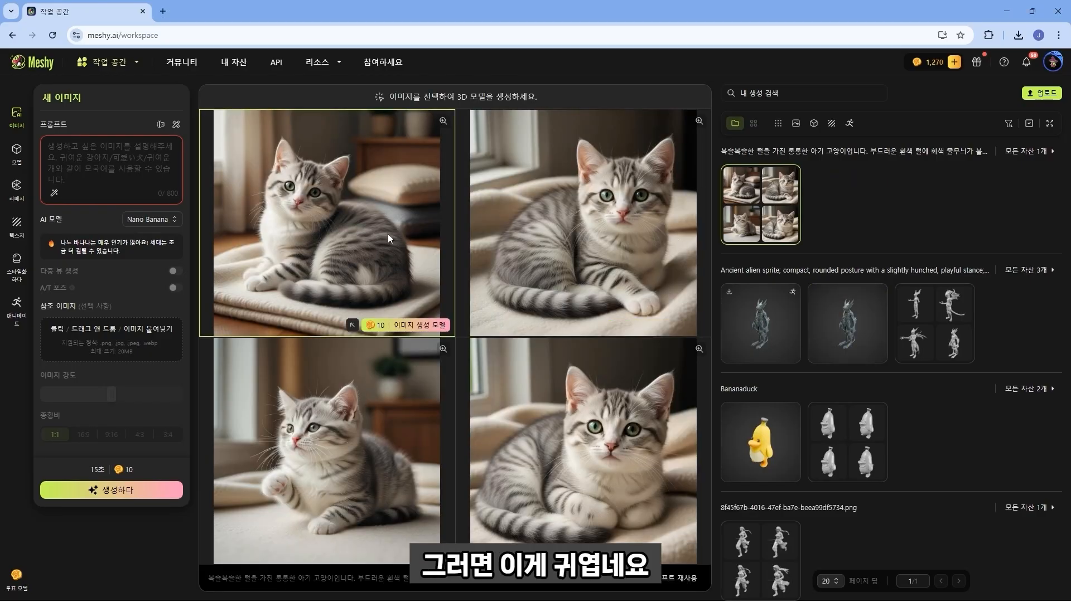
Generate new Nano Banana images from the first kitten picture as reference with the prompt "이 고양이의 뒷모습을 보여줘" and open them
left_click_drag(387, 233, 129, 327)
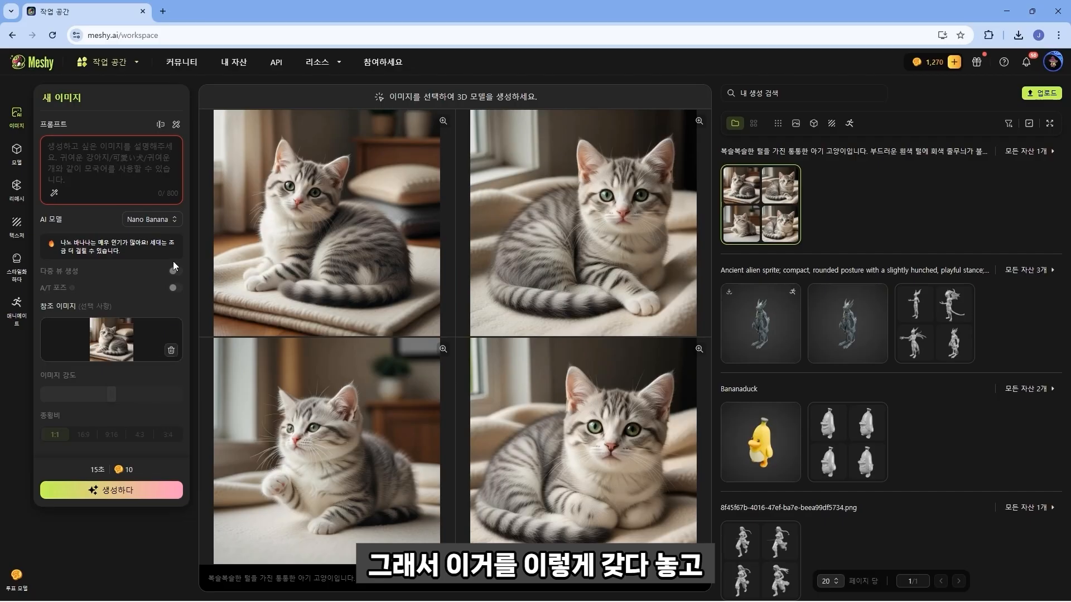
left_click(89, 154)
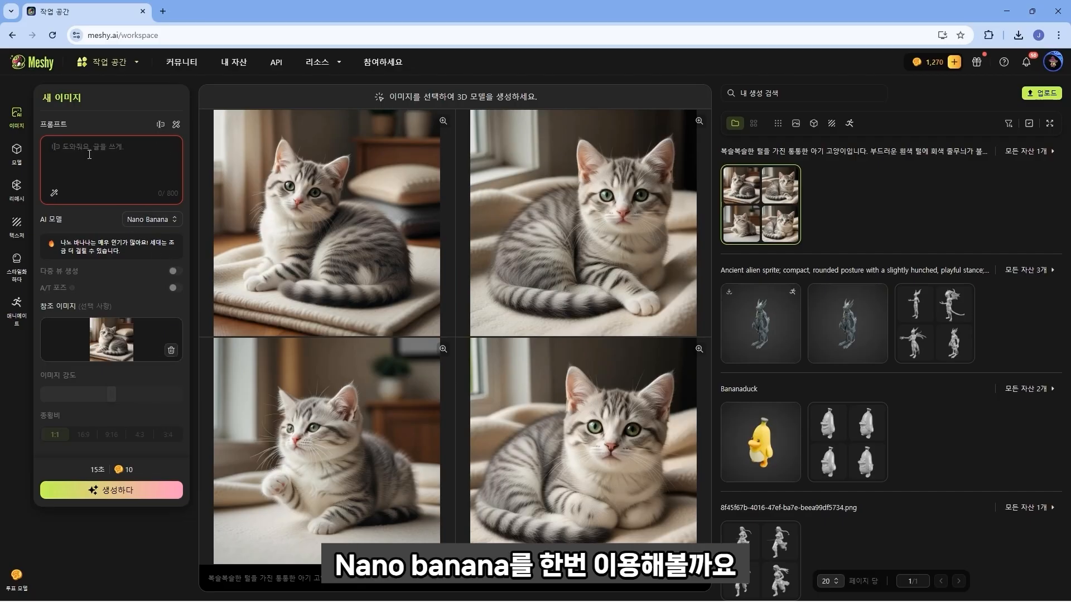
type("이 고양이의 뒷모습을 보여줘")
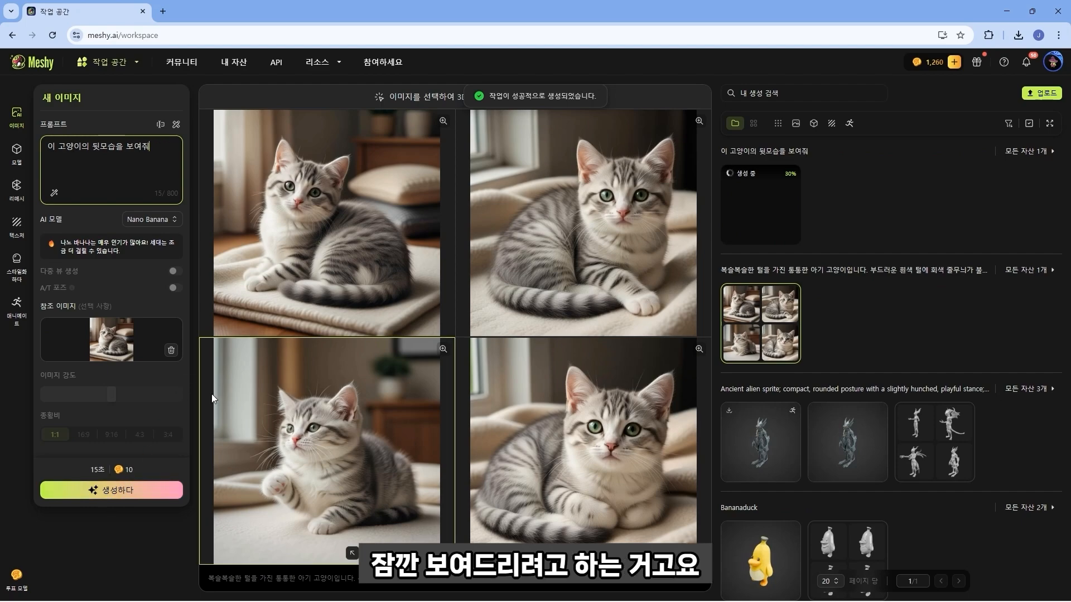
left_click(785, 213)
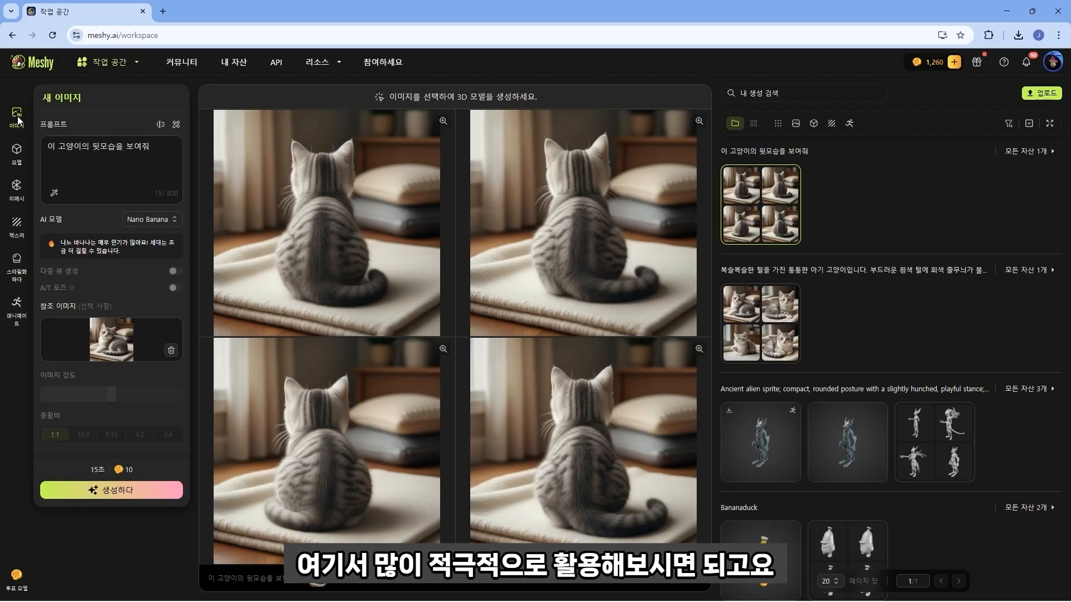
Request text-to-3D prompts for "스타일 있는 20대 여전사" from the assistant and generate model drafts from the third suggestion
left_click(19, 156)
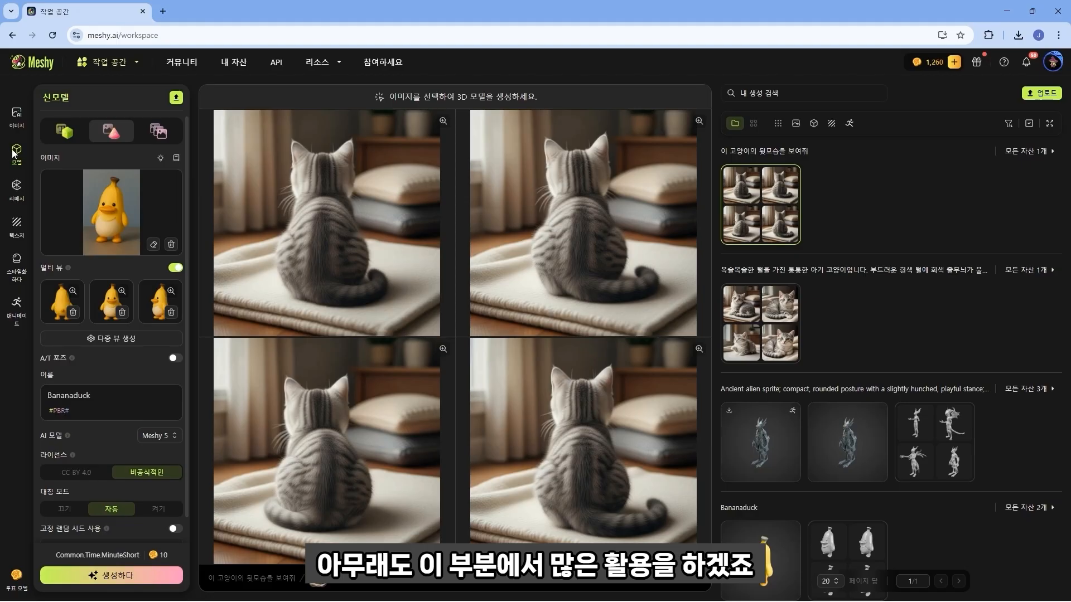
left_click(65, 132)
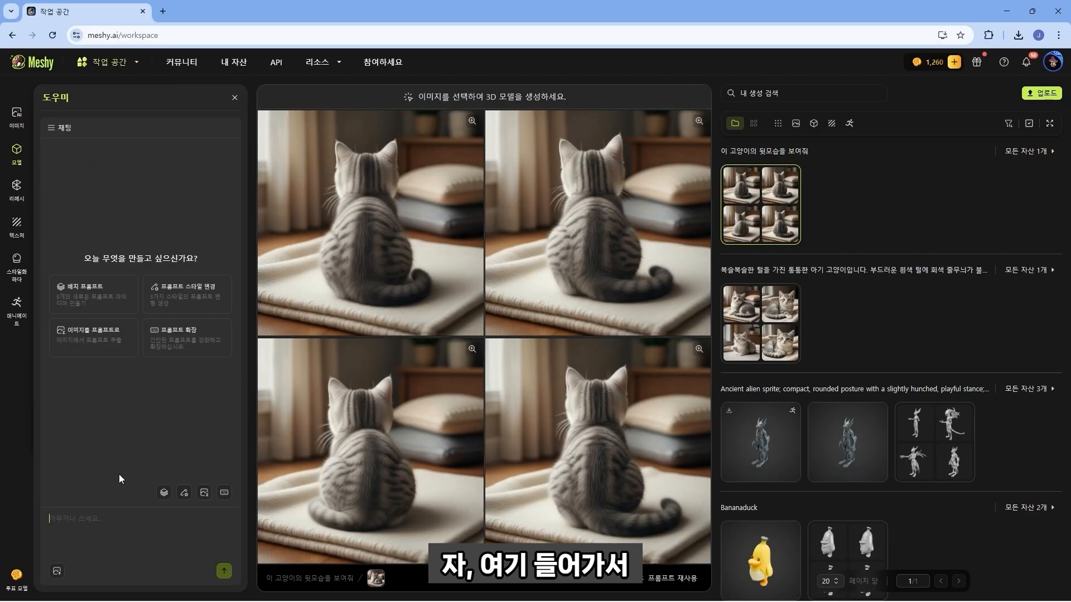
type("스타일 있는 20대 여전사")
key("Return")
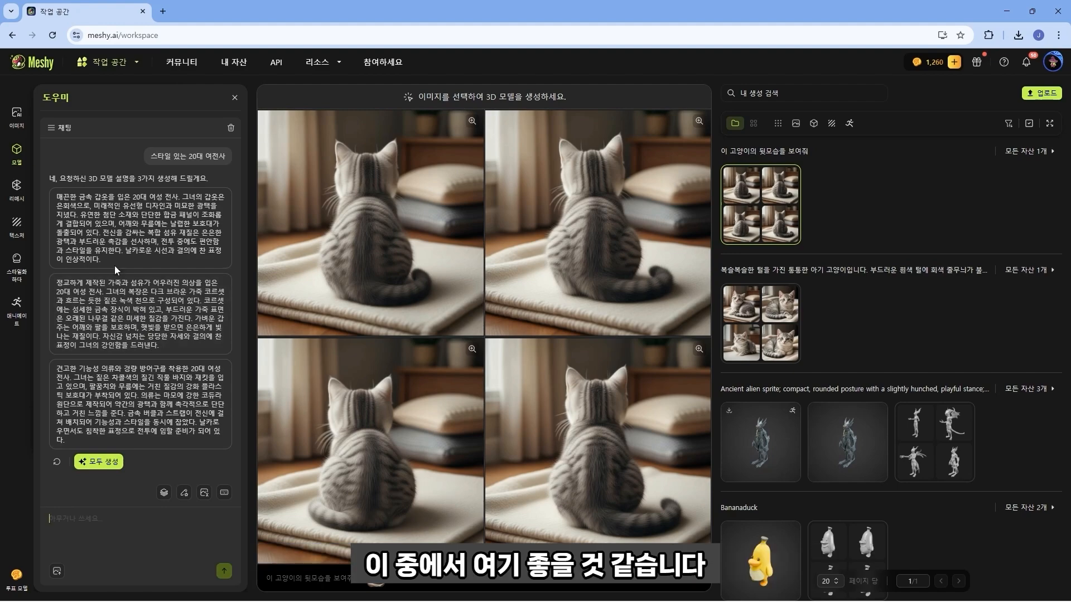
left_click(131, 385)
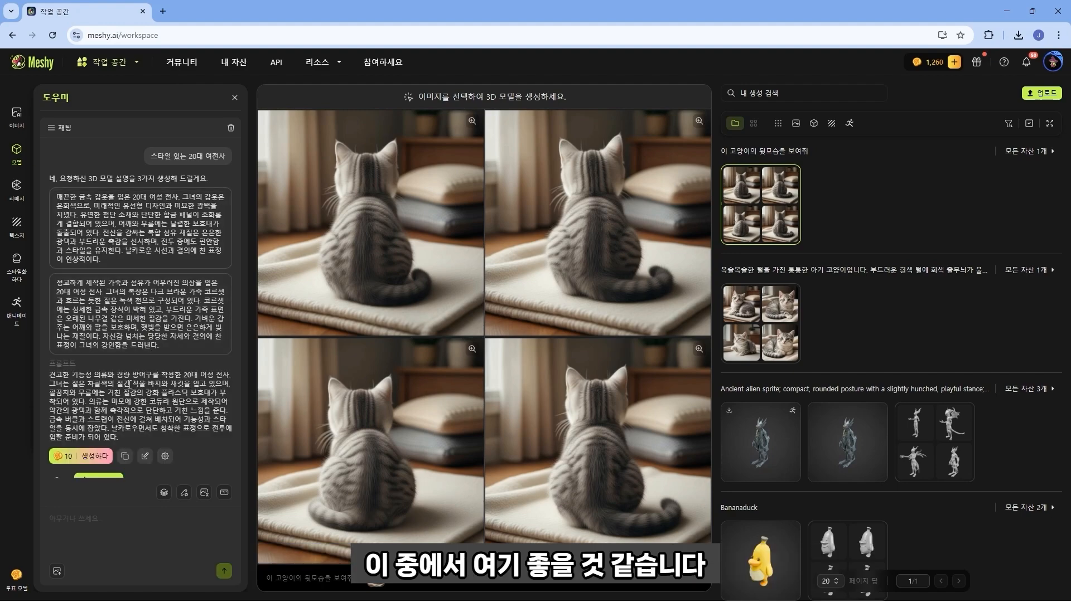
left_click(83, 461)
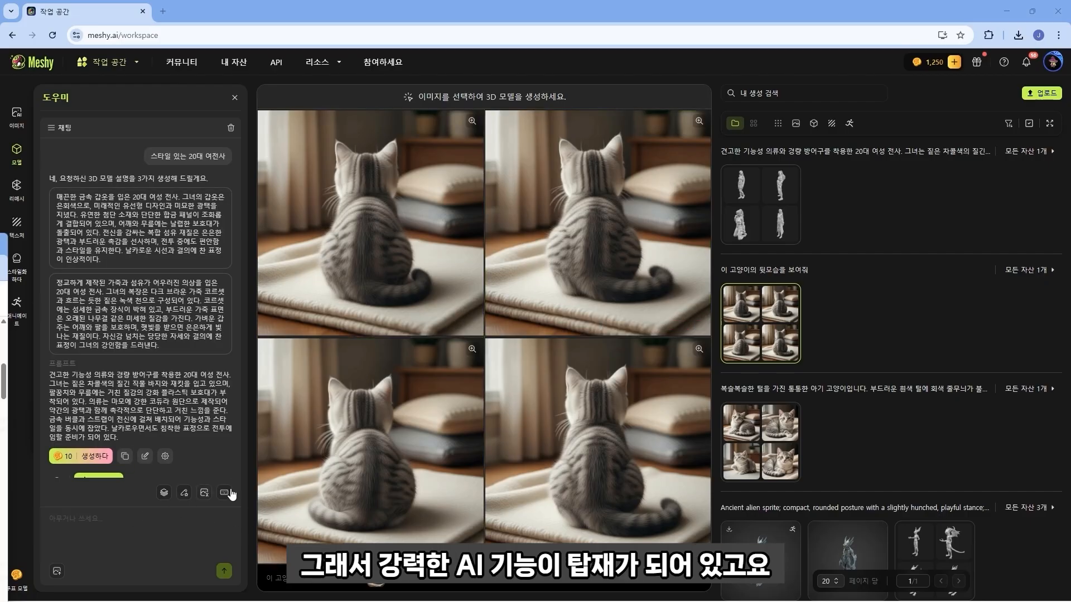
Open the female warrior drafts and generate a texture with PBR maps for the first standing draft at maximum polygon count
left_click(763, 185)
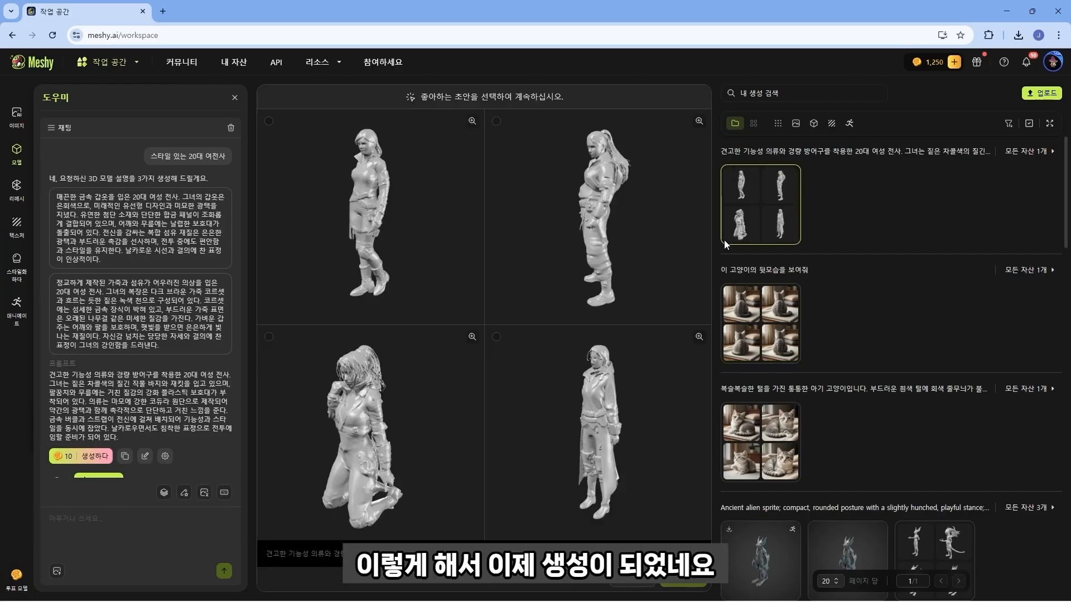
left_click(616, 232)
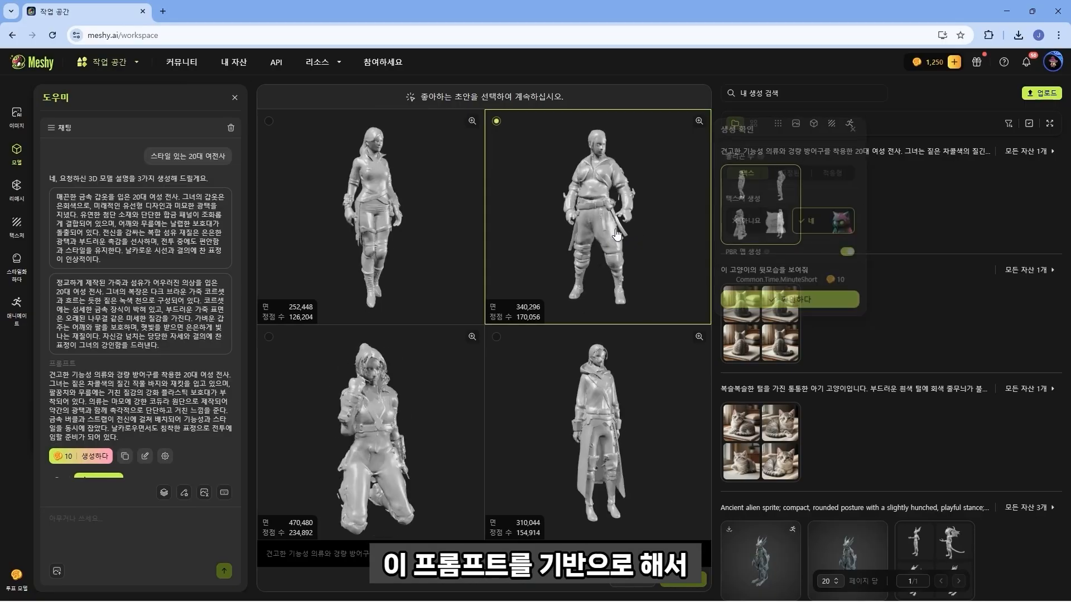
left_click(478, 258)
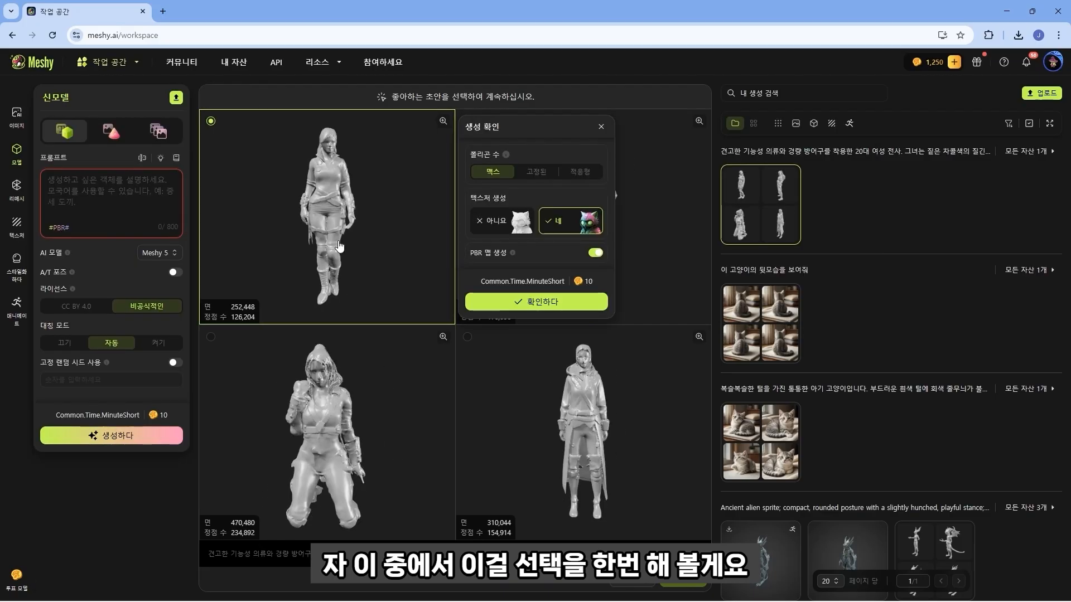
left_click(481, 304)
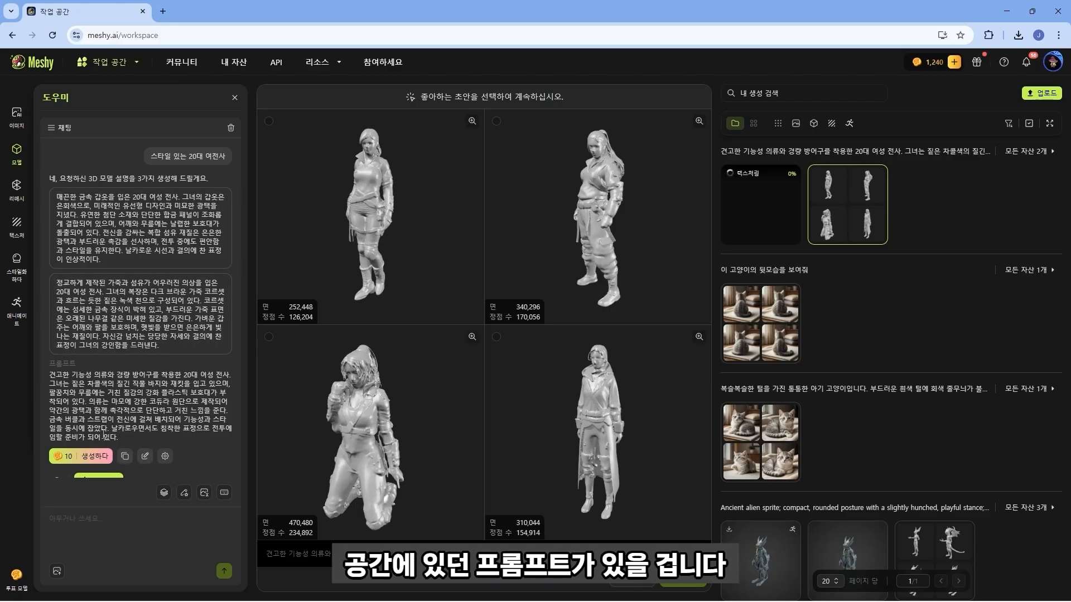
Copy the assistant's third warrior description, close the assistant and paste the text into the text-to-3D prompt
left_click(126, 457)
left_click(235, 98)
left_click(127, 197)
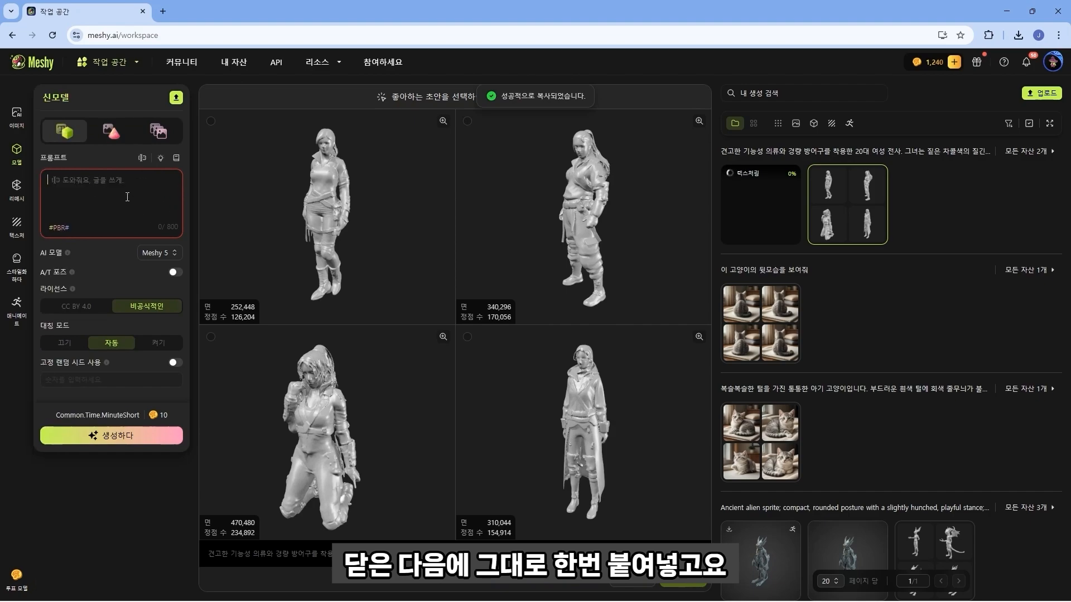
key("ctrl+v")
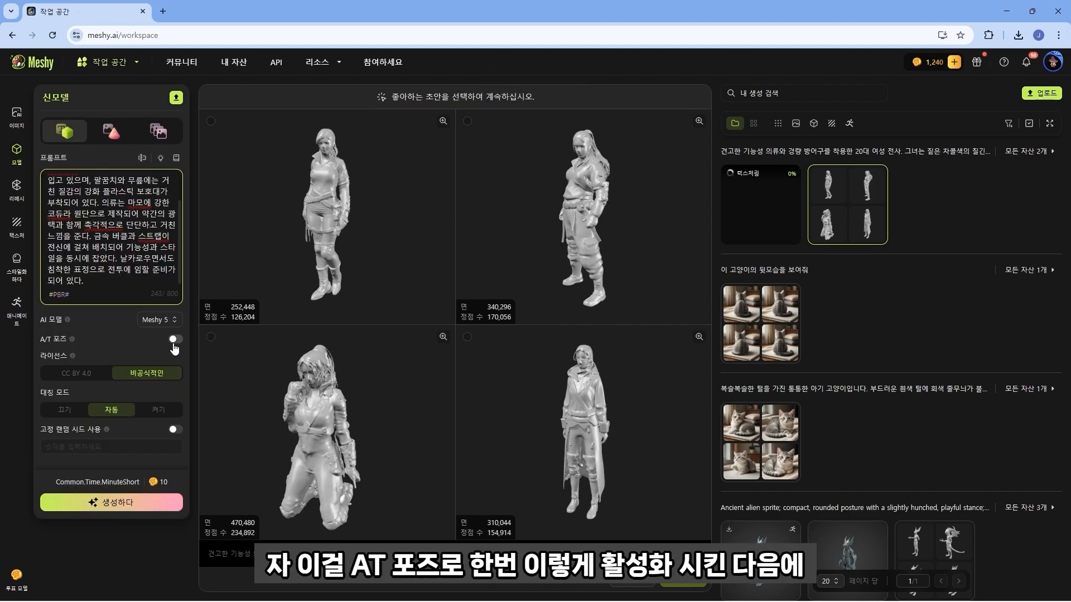
Enable the A/T pose option and generate new text-to-3D drafts from the female warrior prompt
left_click(175, 340)
left_click(117, 504)
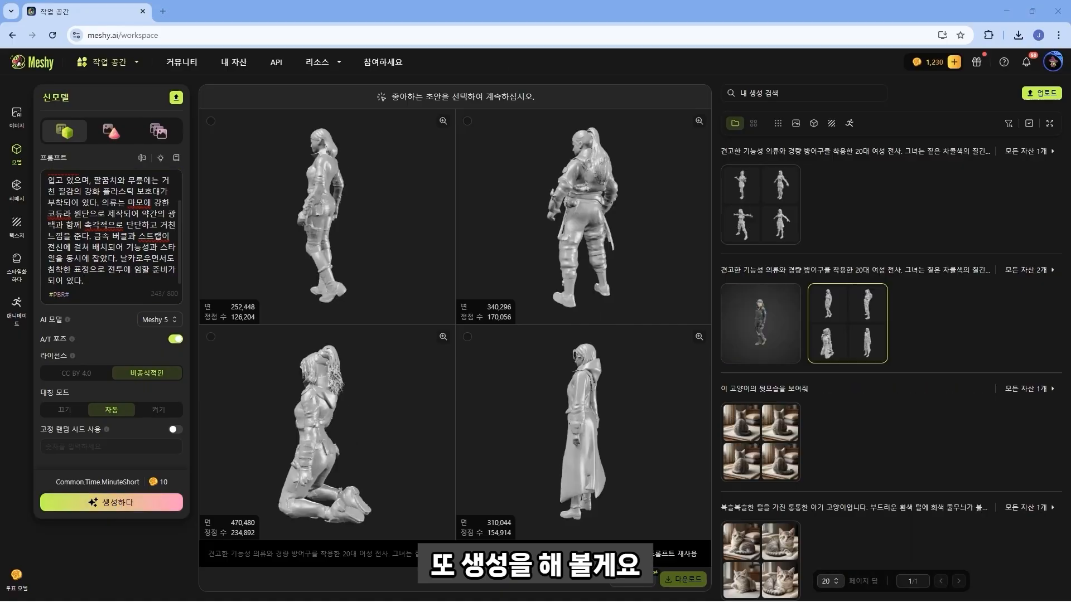
Inspect the textured female warrior from several sides and open the newly generated A/T pose drafts
left_click(781, 331)
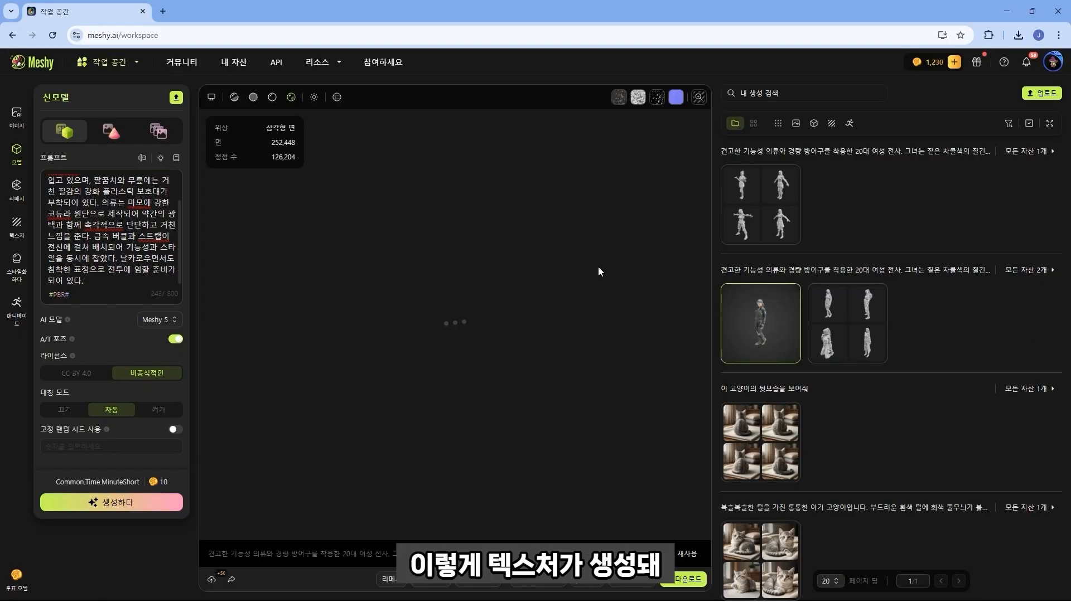
scroll(447, 231, "up", 5)
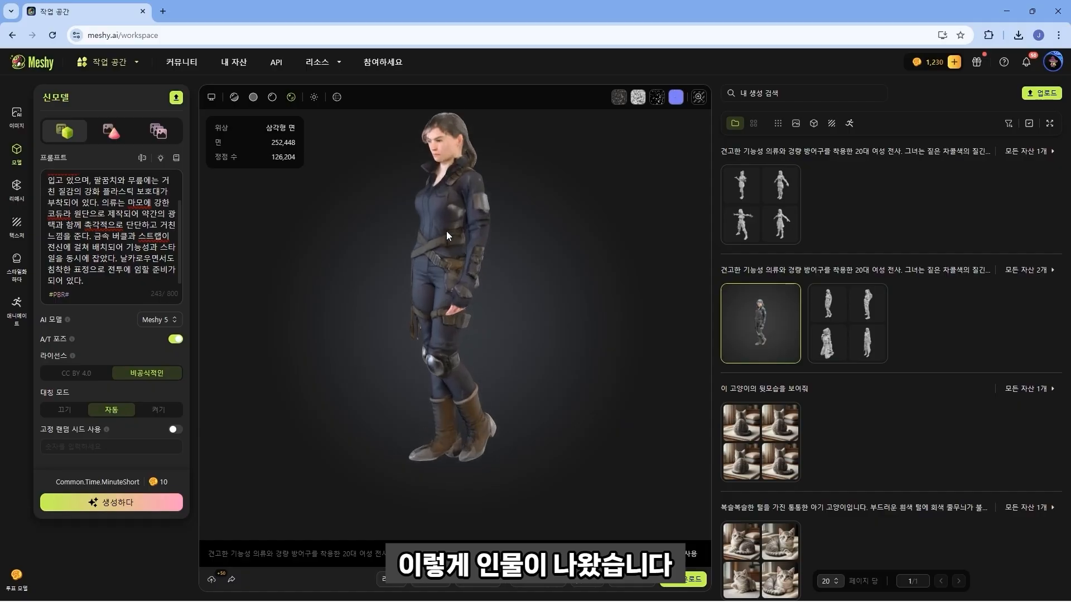
left_click_drag(451, 241, 581, 300)
left_click_drag(528, 272, 403, 264)
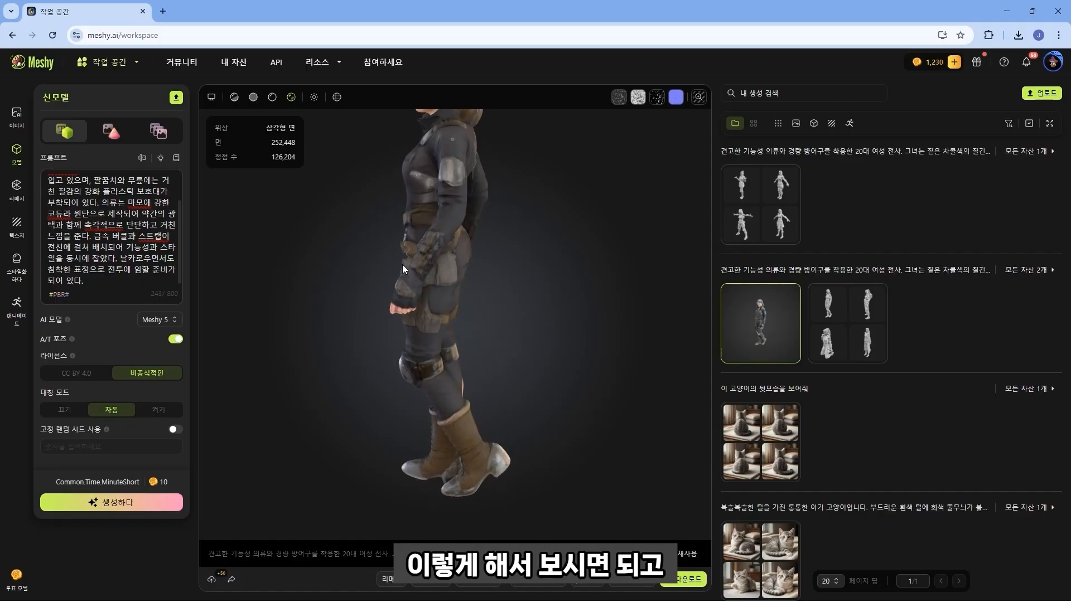
mouse_move(780, 239)
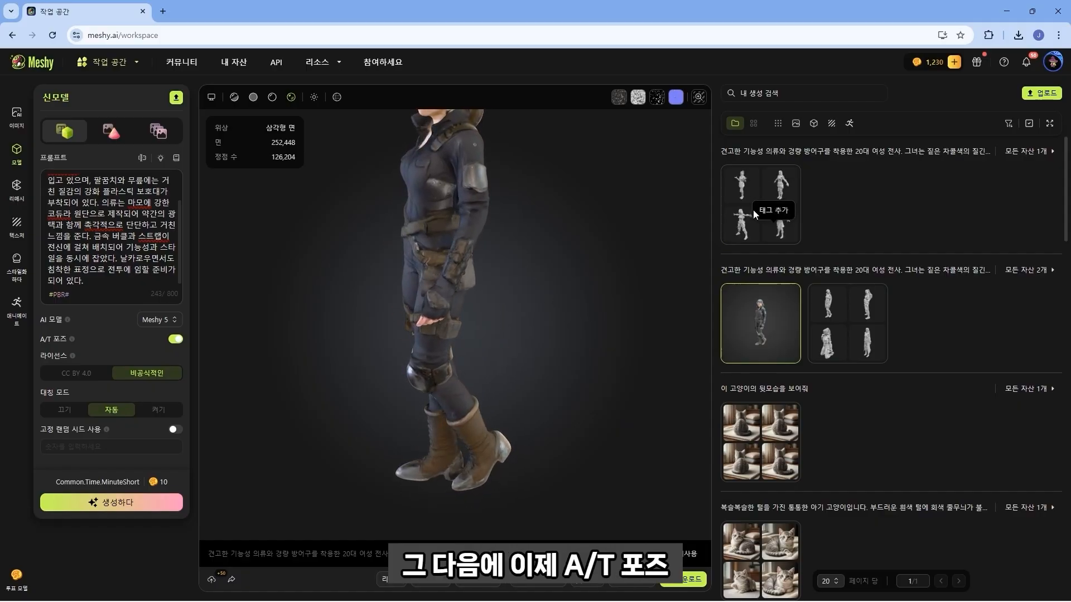
left_click(745, 194)
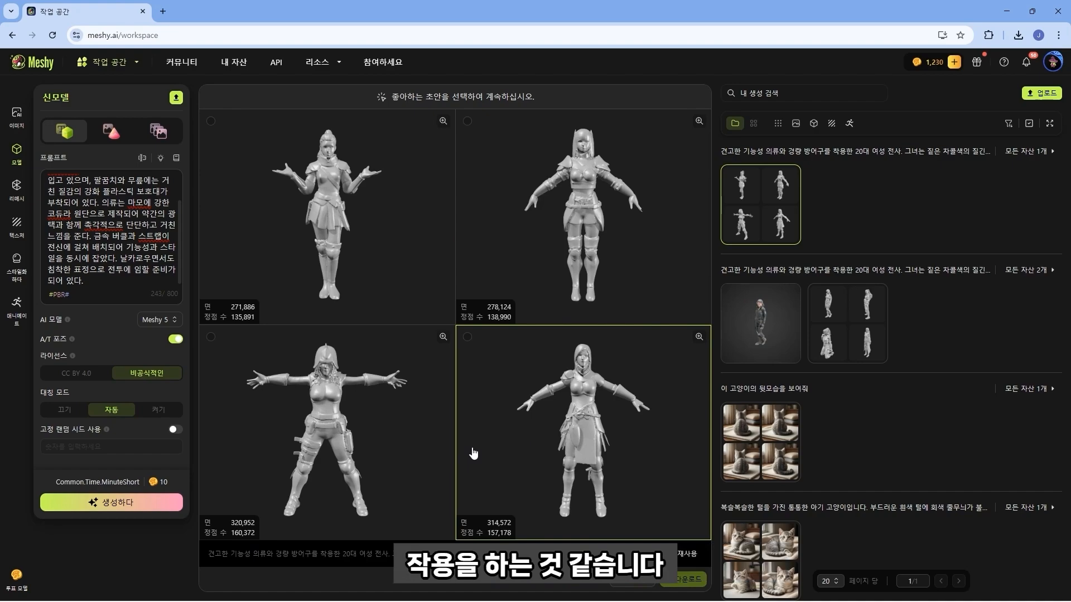
Open the textured warrior in the texture editor and apply a repair-brush touch-up to the boot area with brush size 13
left_click(759, 322)
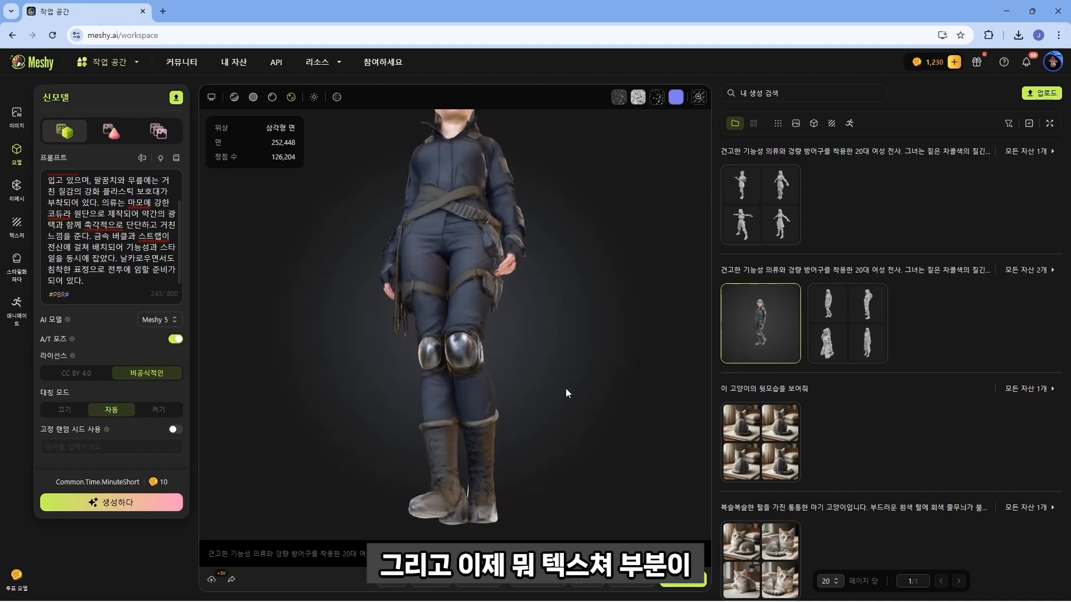
left_click(544, 584)
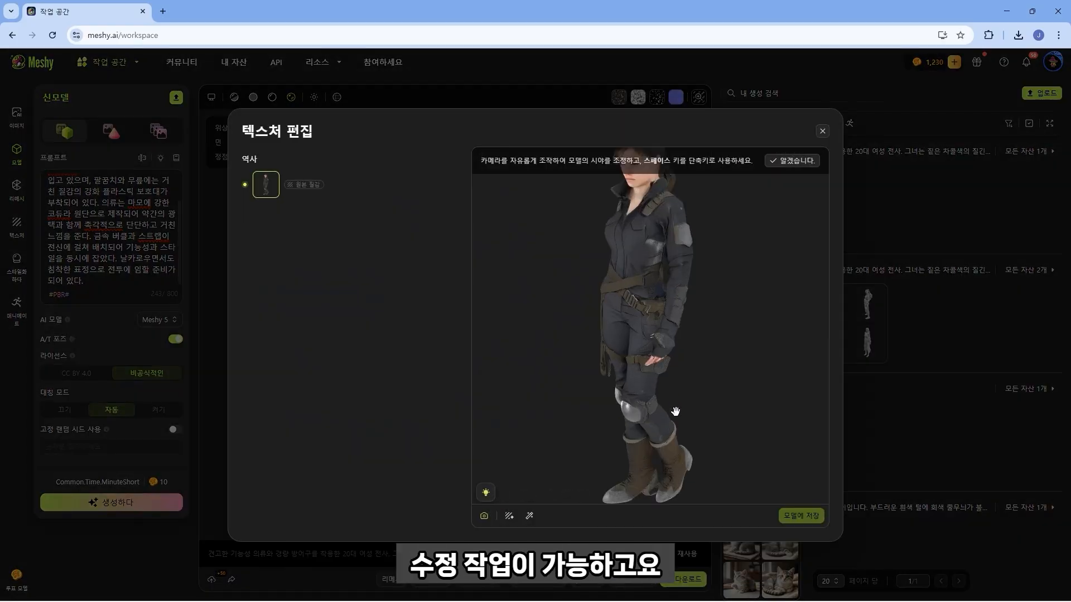
mouse_move(686, 408)
left_mouse_down()
mouse_move(665, 294)
mouse_move(667, 409)
left_mouse_up()
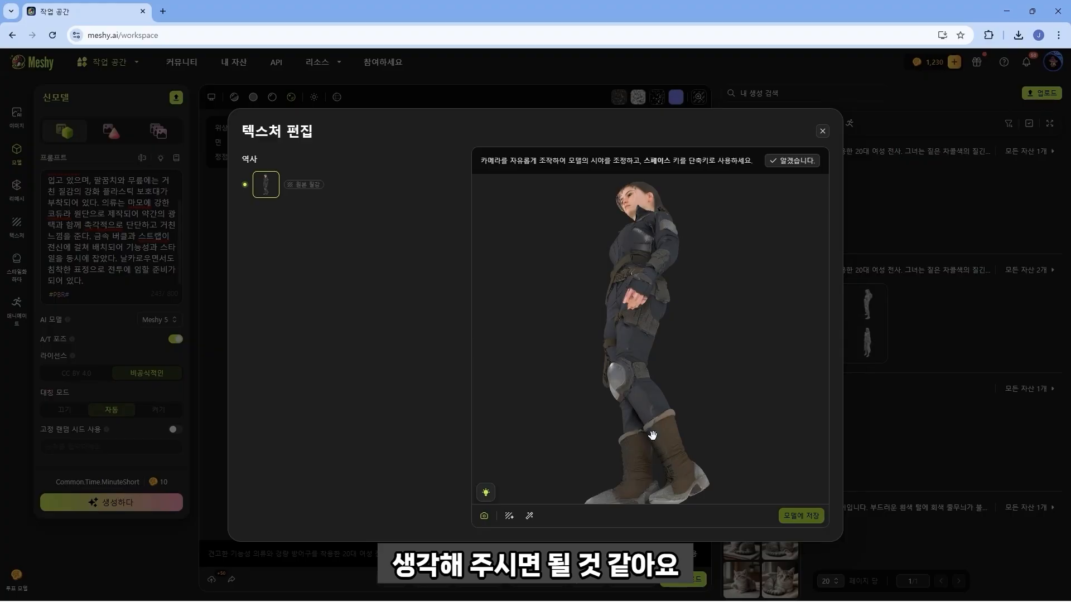
left_click(530, 516)
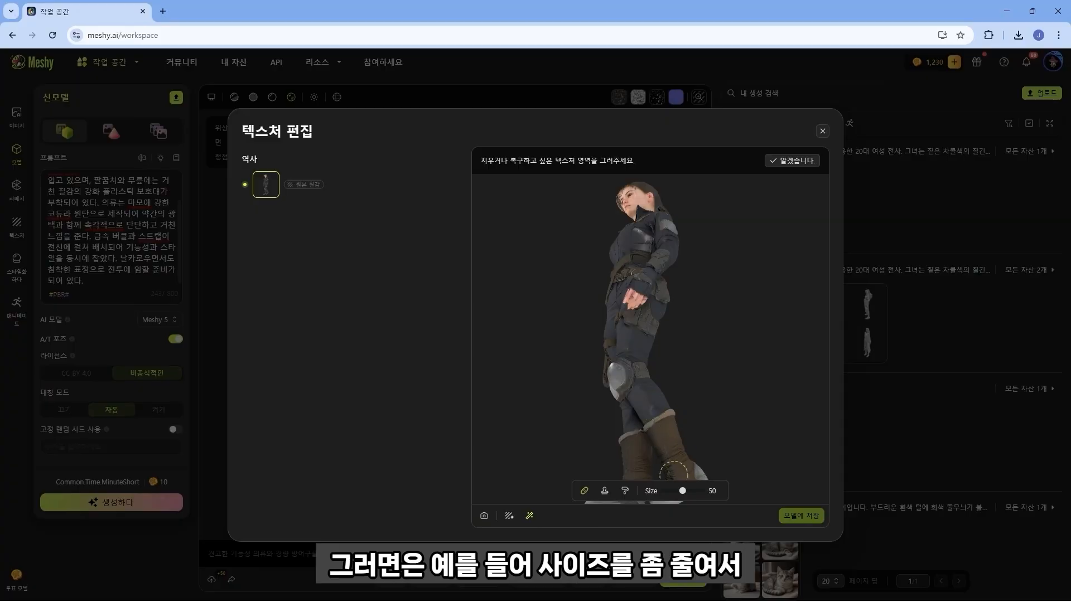
left_click_drag(651, 408, 651, 414)
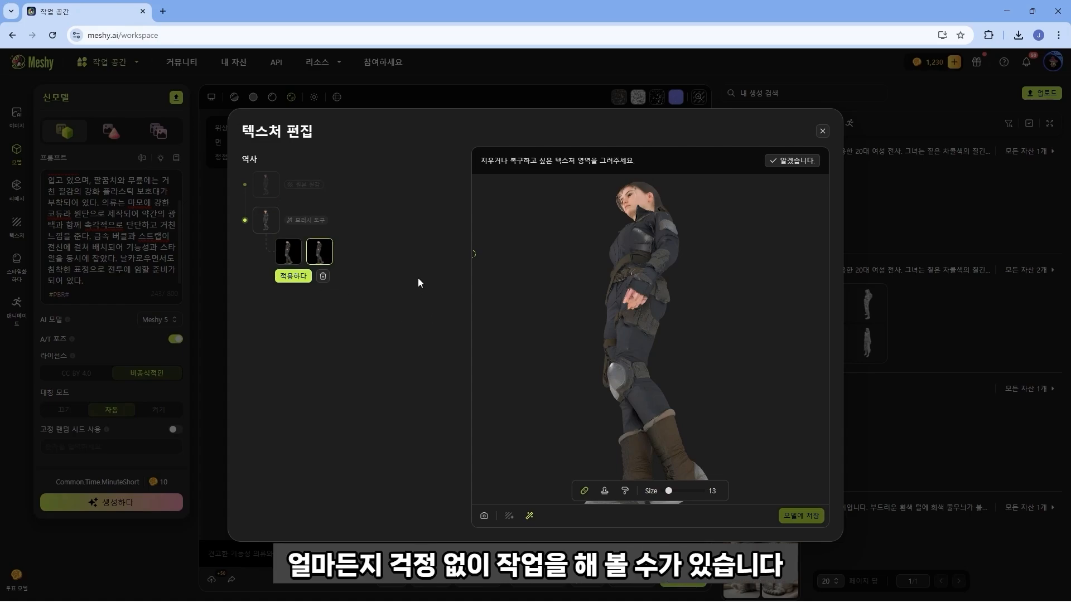
left_click(293, 276)
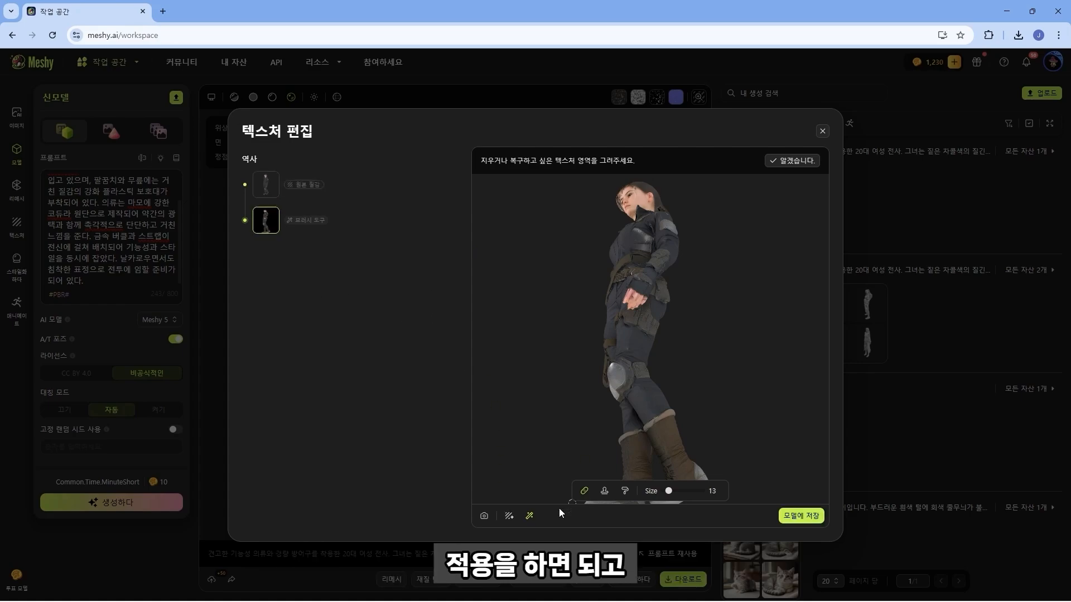
Mask a spot on the warrior's thigh with the size 50 AI texture brush and generate texture variants from the prompt "detailed pocket"
left_click(510, 517)
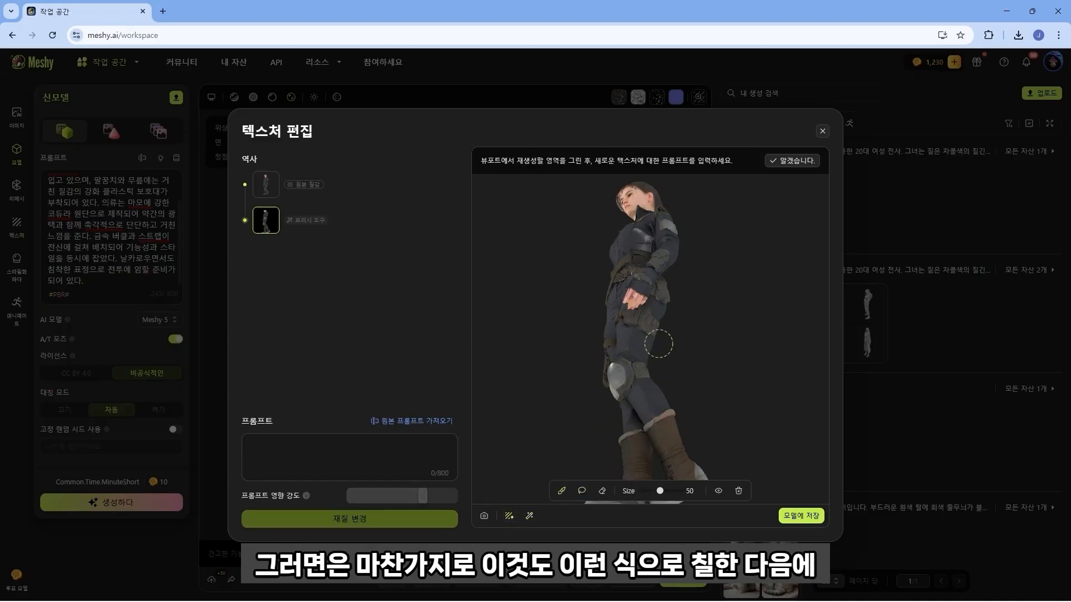
left_click(646, 324)
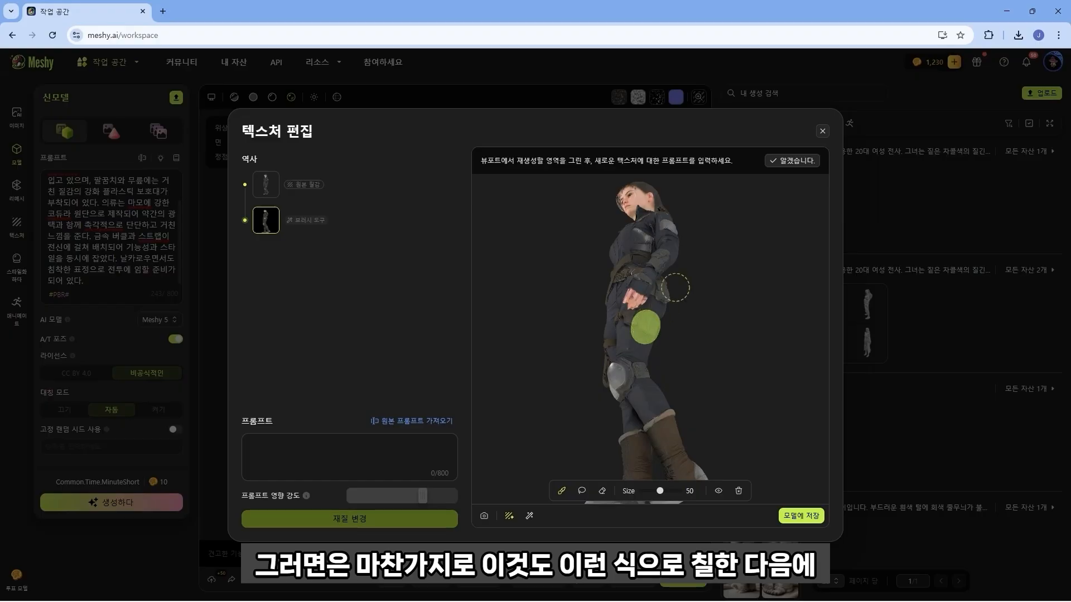
left_click(347, 449)
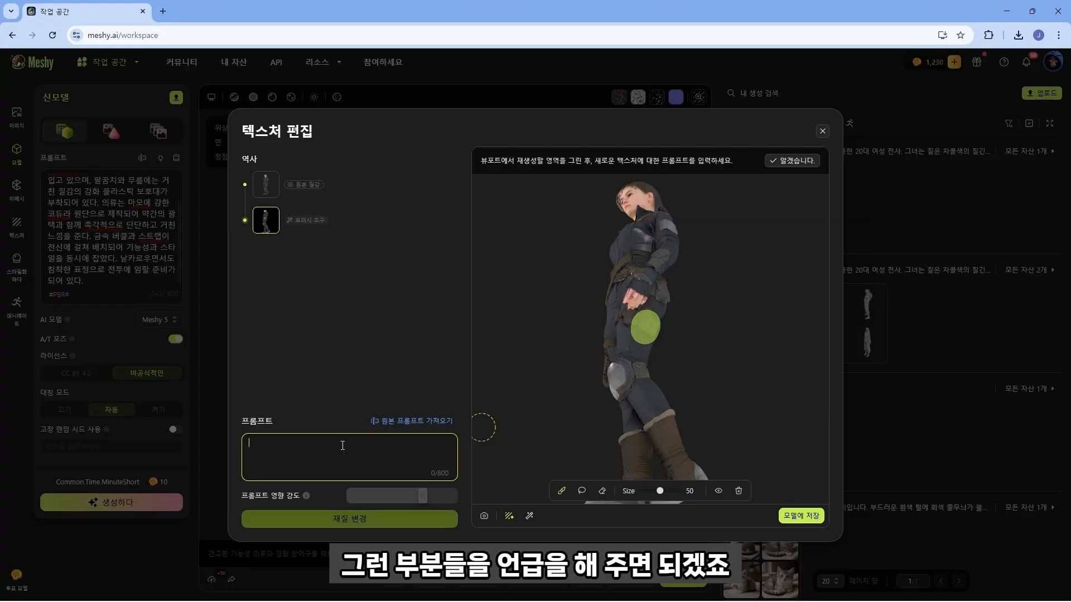
key("ctrl+v")
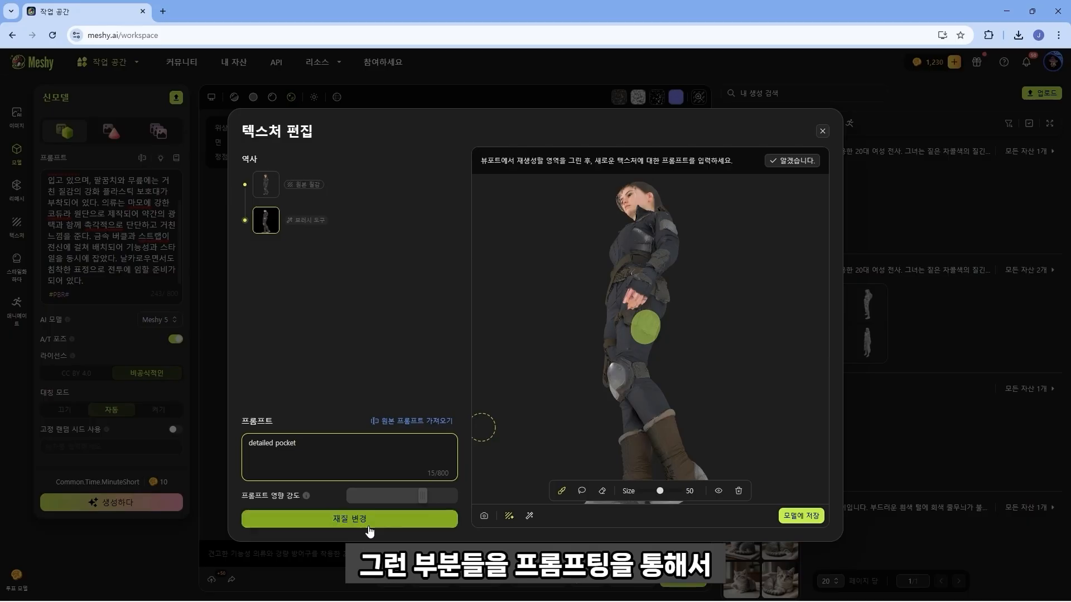
left_click(363, 520)
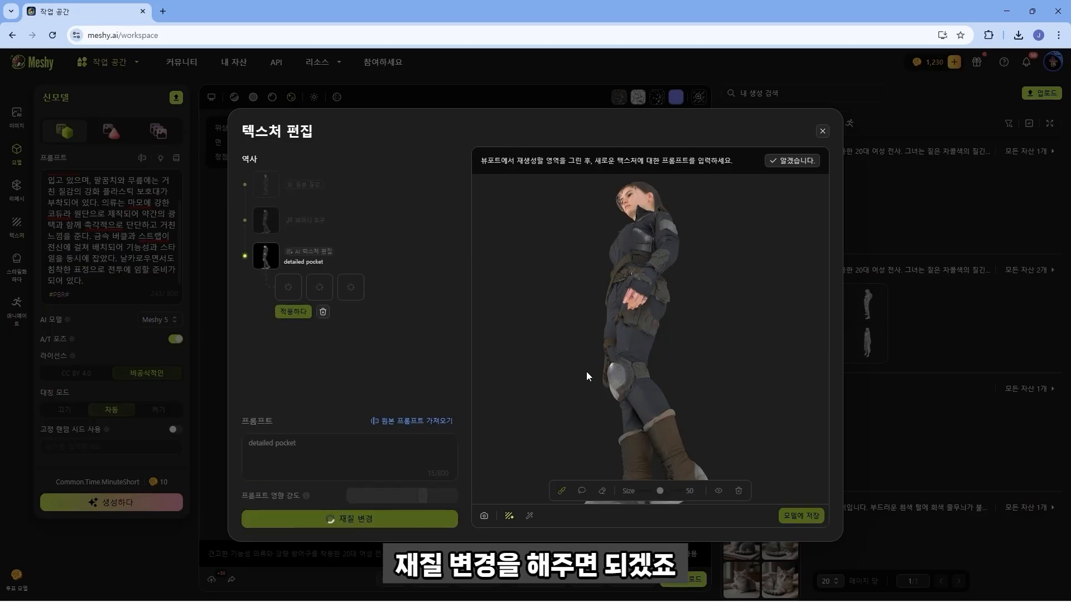
Compare the pocket texture variants, select the first one and close the texture editor
left_click(323, 291)
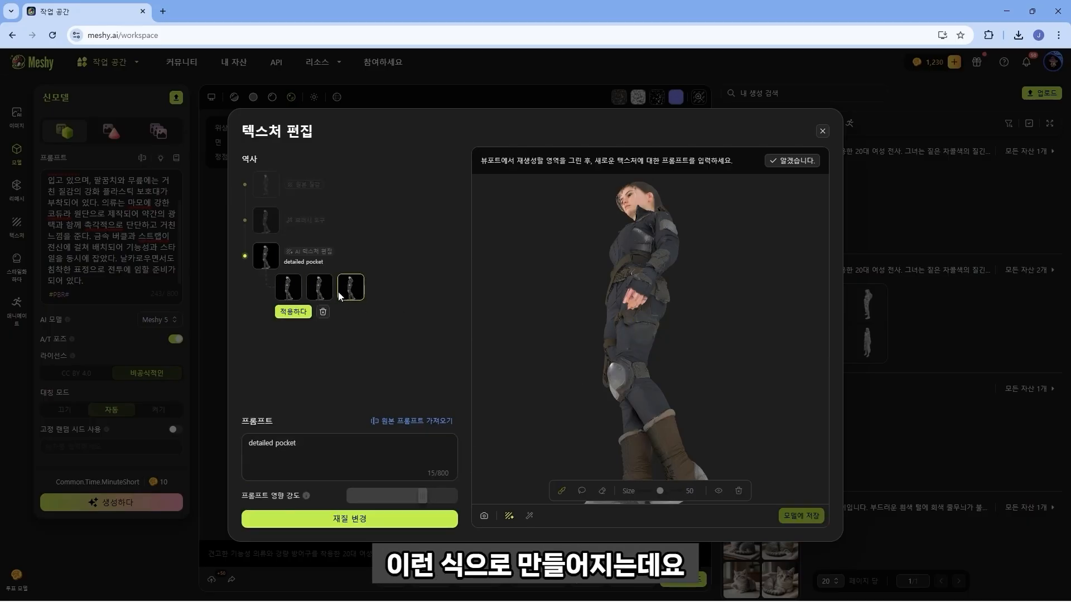
left_click(288, 288)
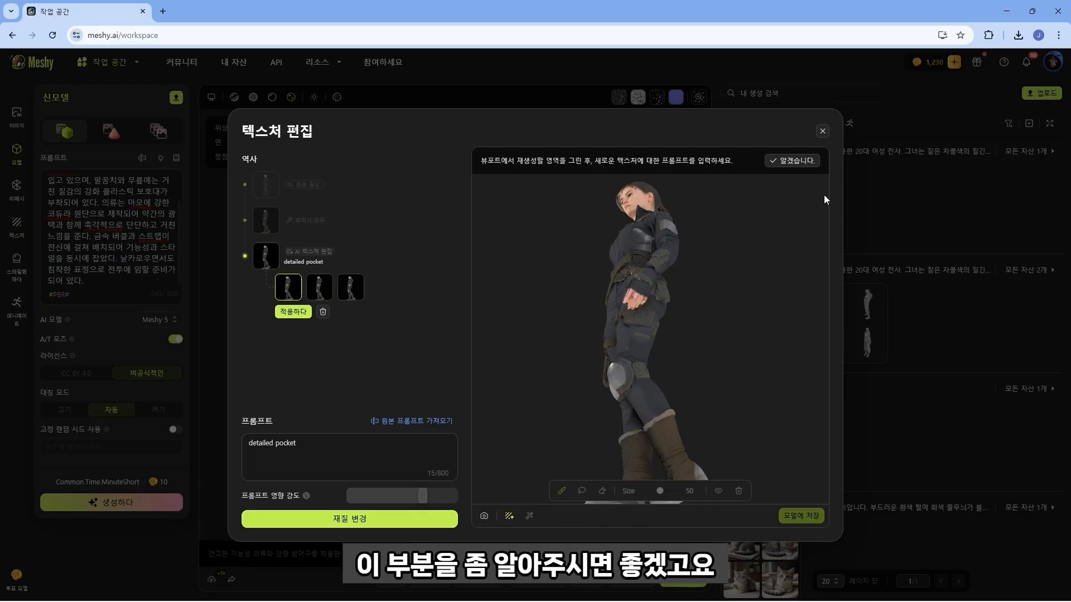
left_click(791, 161)
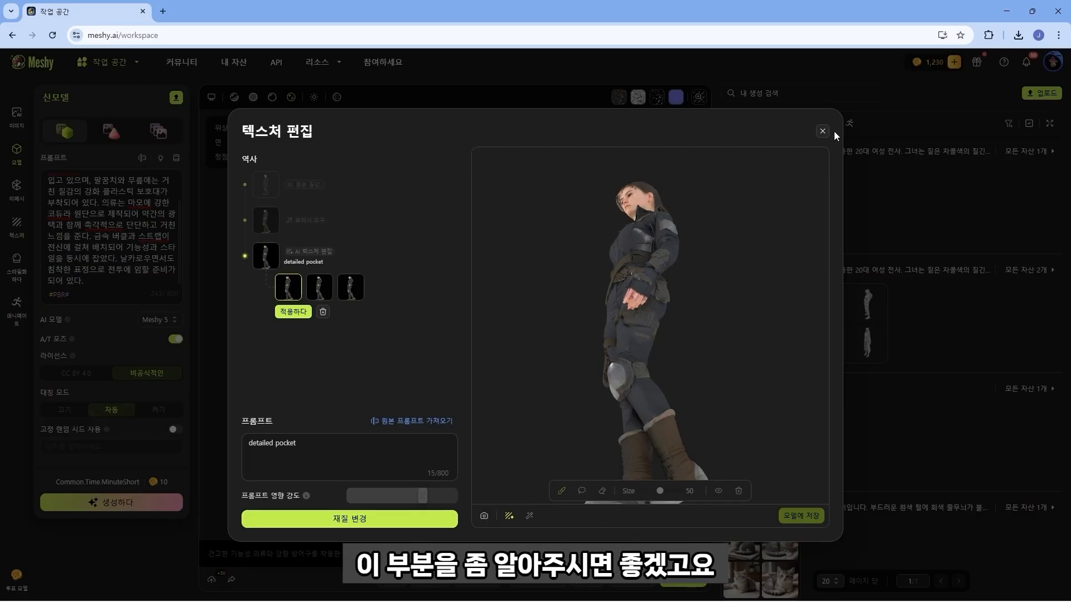
left_click(822, 131)
left_click(659, 360)
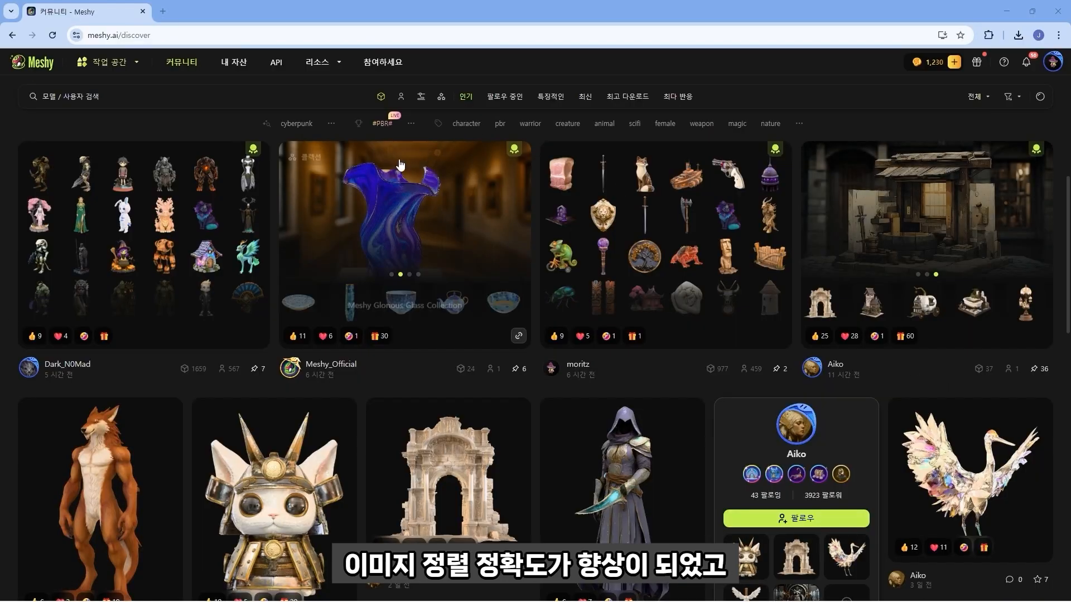
Browse the popular, featured and latest community models, check the personal assets page and return to the community
scroll(503, 237, "down", 12)
scroll(503, 236, "down", 6)
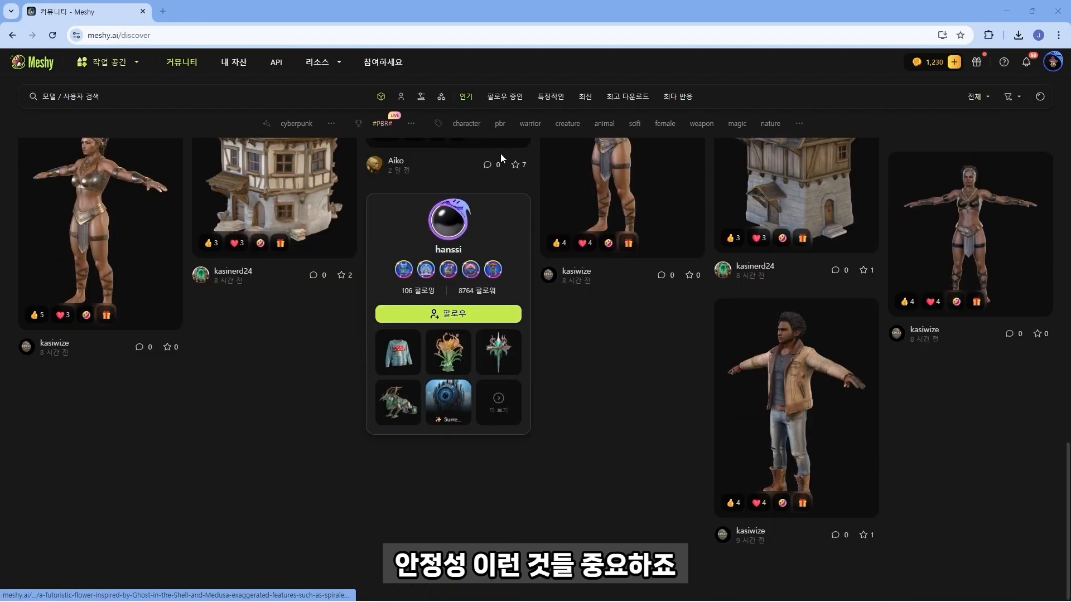
left_click(545, 99)
left_click(587, 99)
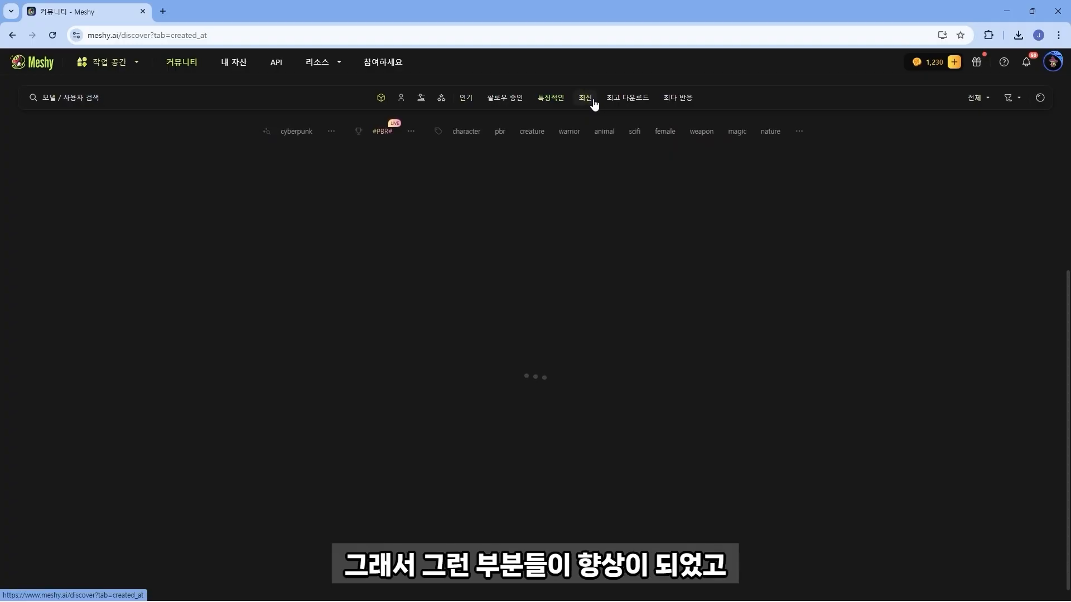
scroll(411, 206, "down", 8)
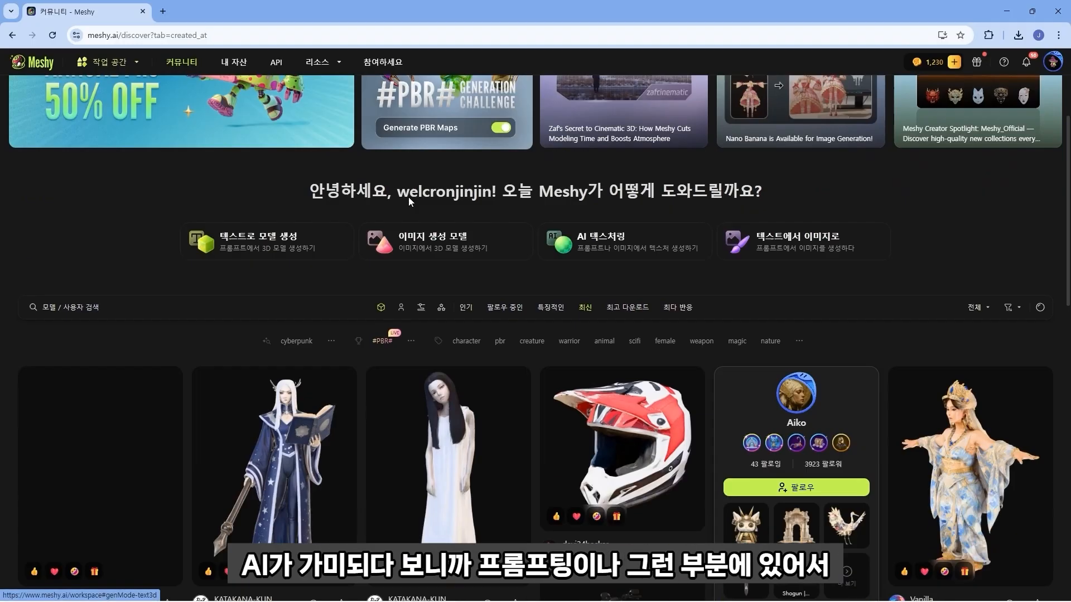
scroll(411, 206, "down", 5)
scroll(417, 202, "up", 12)
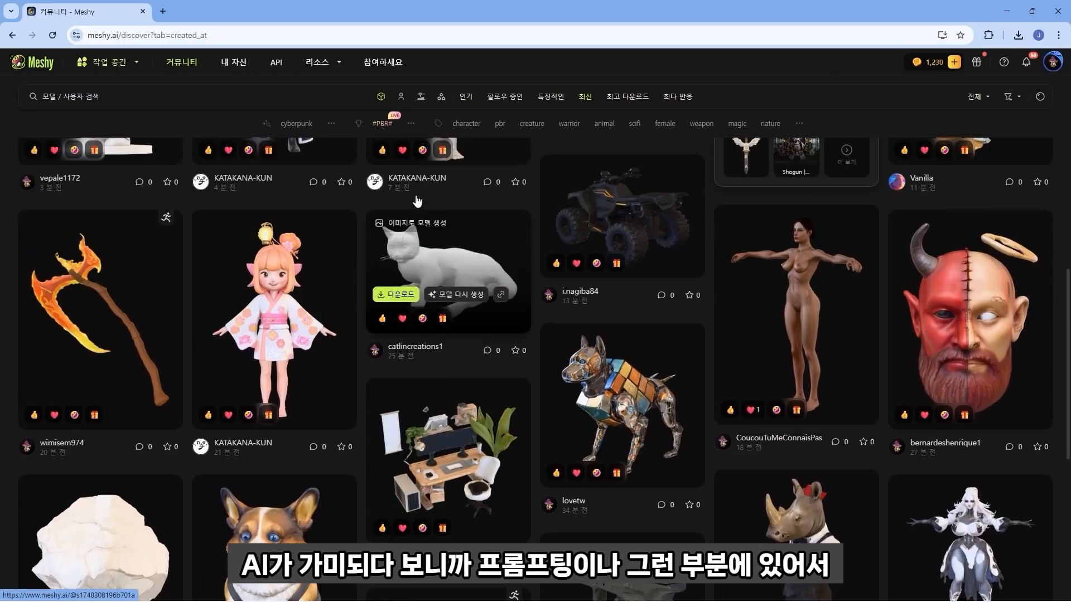
scroll(417, 203, "down", 15)
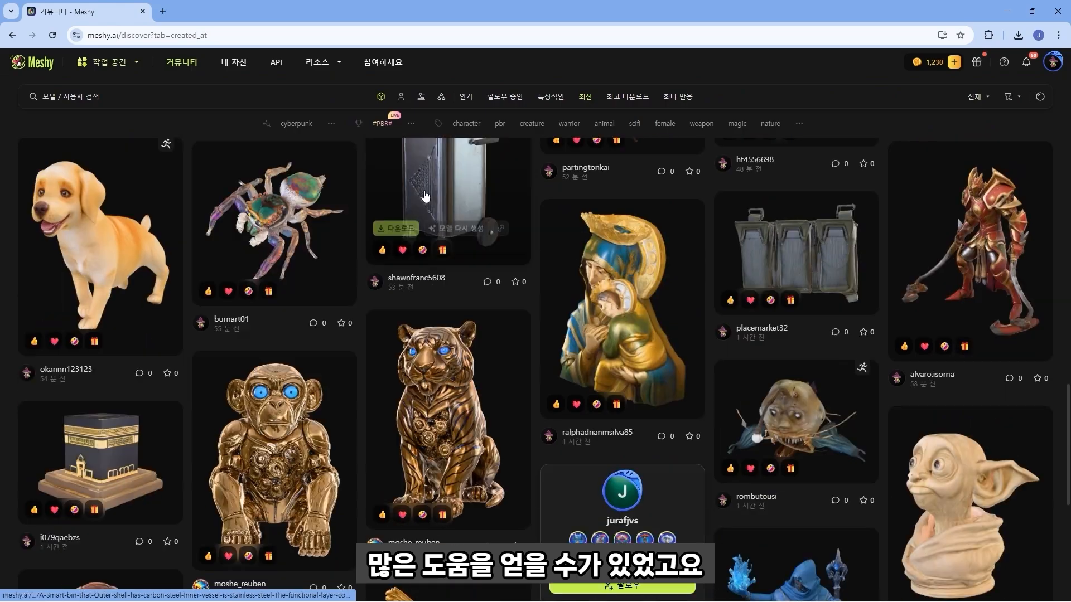
scroll(428, 197, "up", 15)
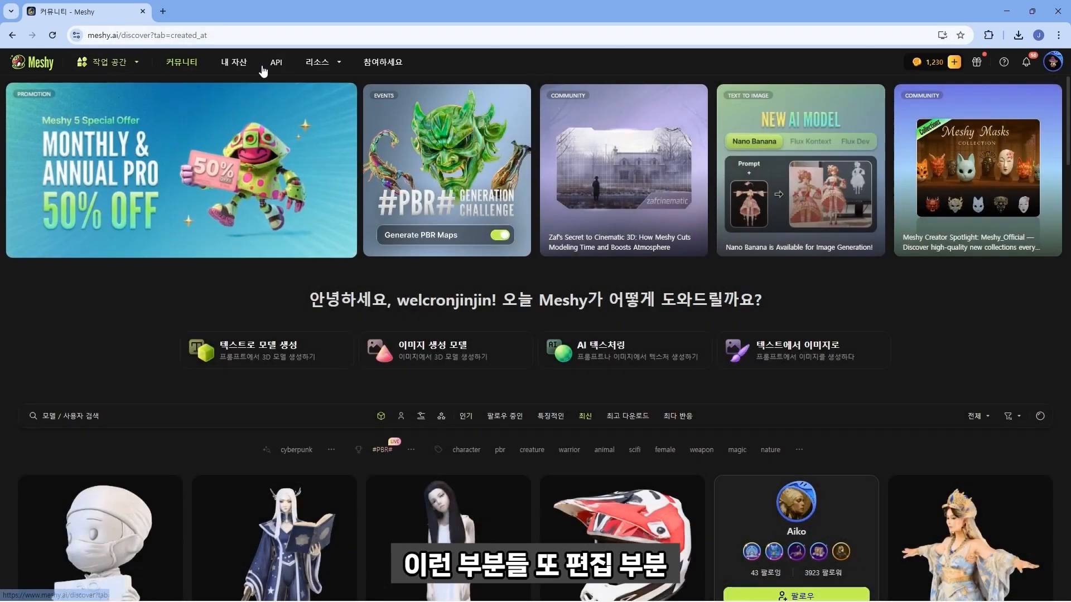
left_click(233, 63)
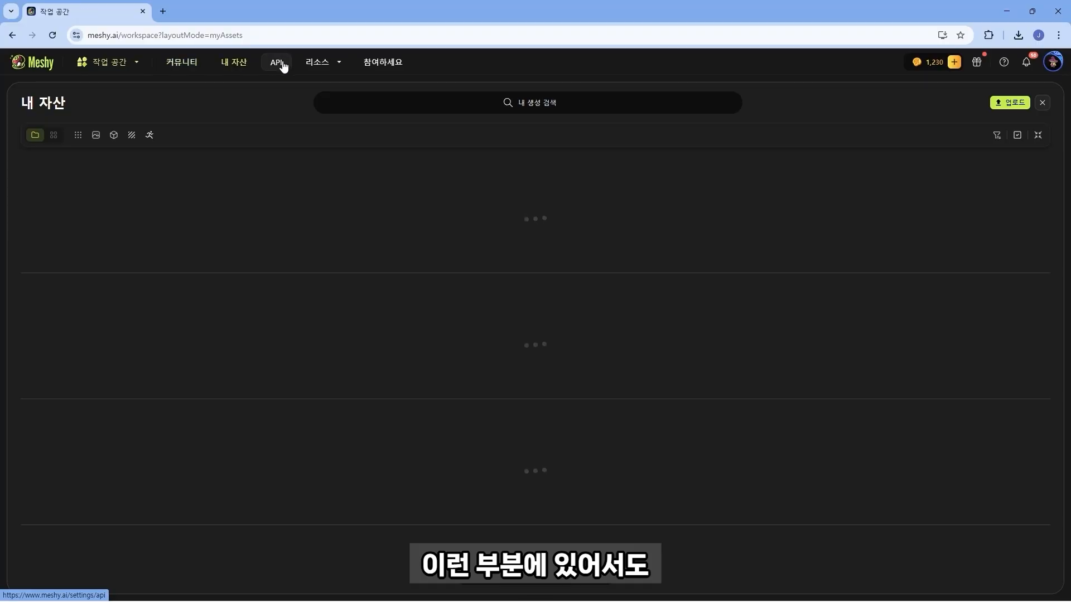
left_click(181, 62)
Open the 3D-to-image (Beta) tool, dismiss its introduction and look around the empty scene
mouse_move(136, 67)
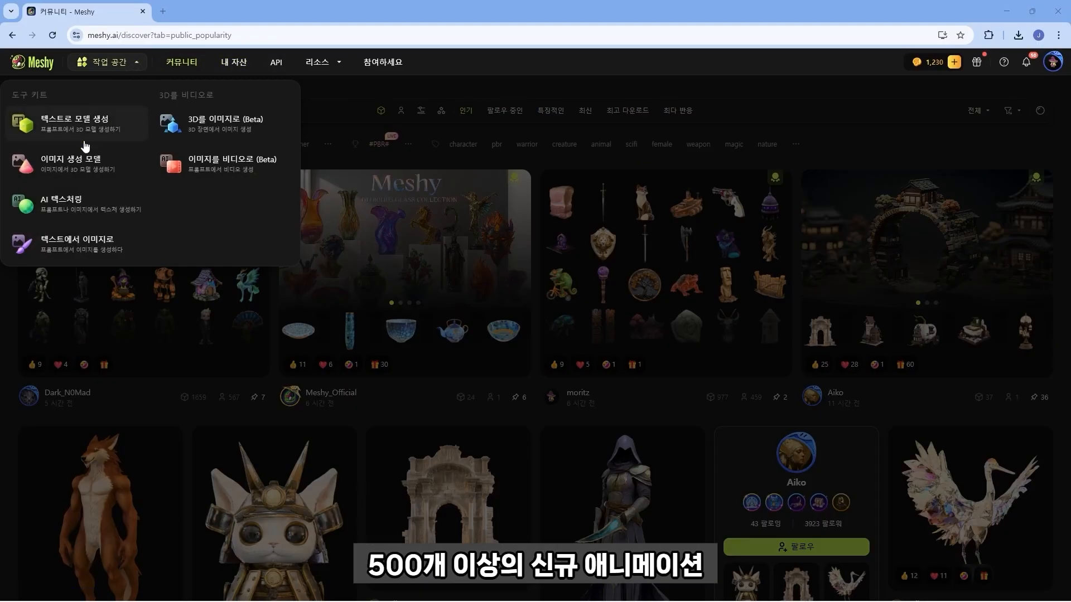
left_click(220, 123)
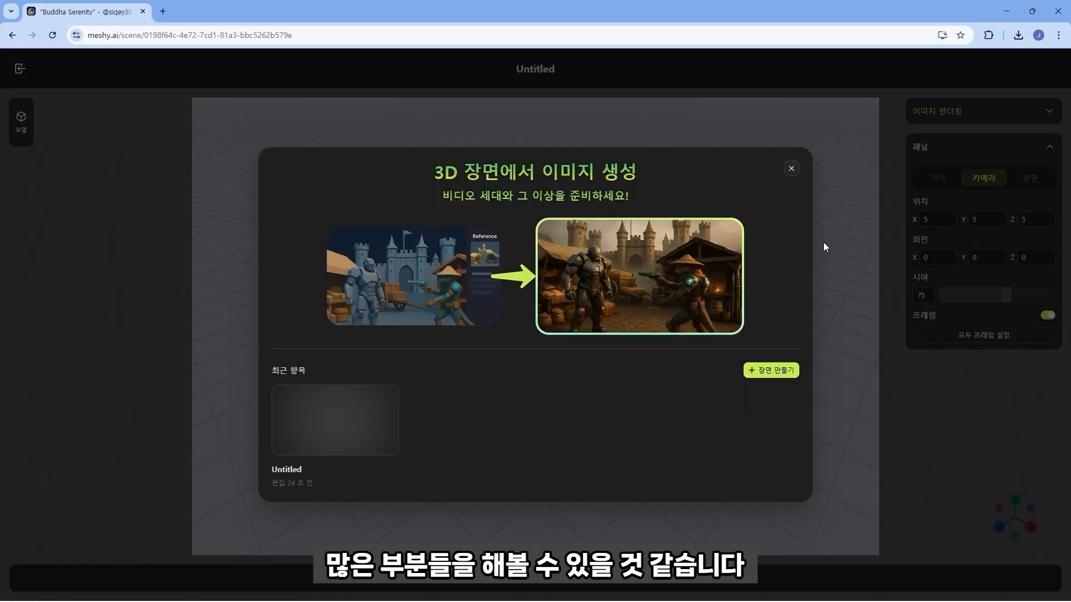
left_click(792, 169)
left_click_drag(542, 306, 362, 177)
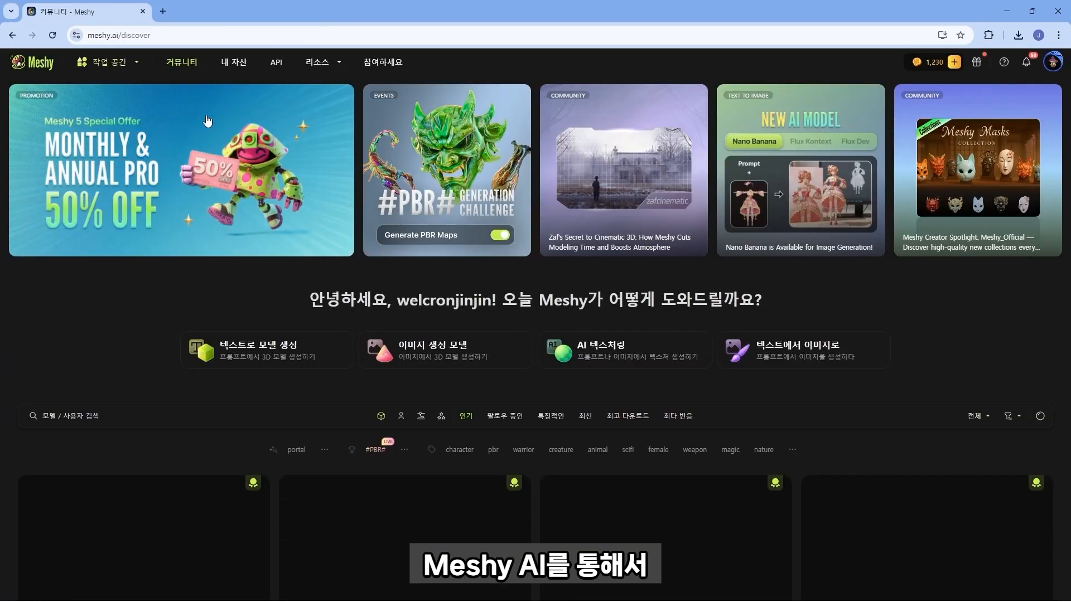
Open the Buddha Serenity community model and view it from another angle
mouse_move(128, 64)
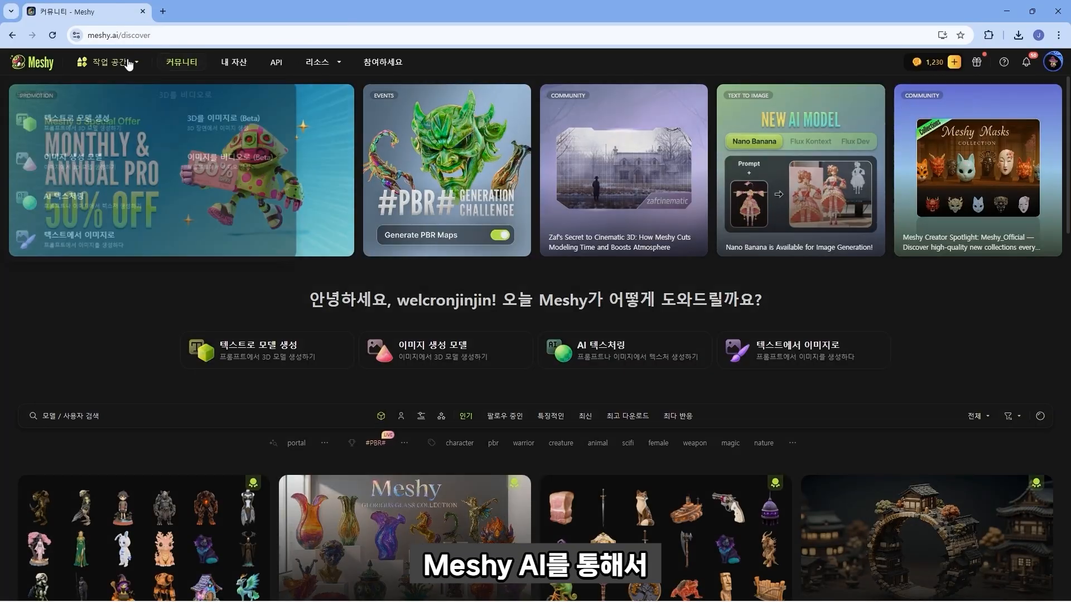
left_click(184, 159)
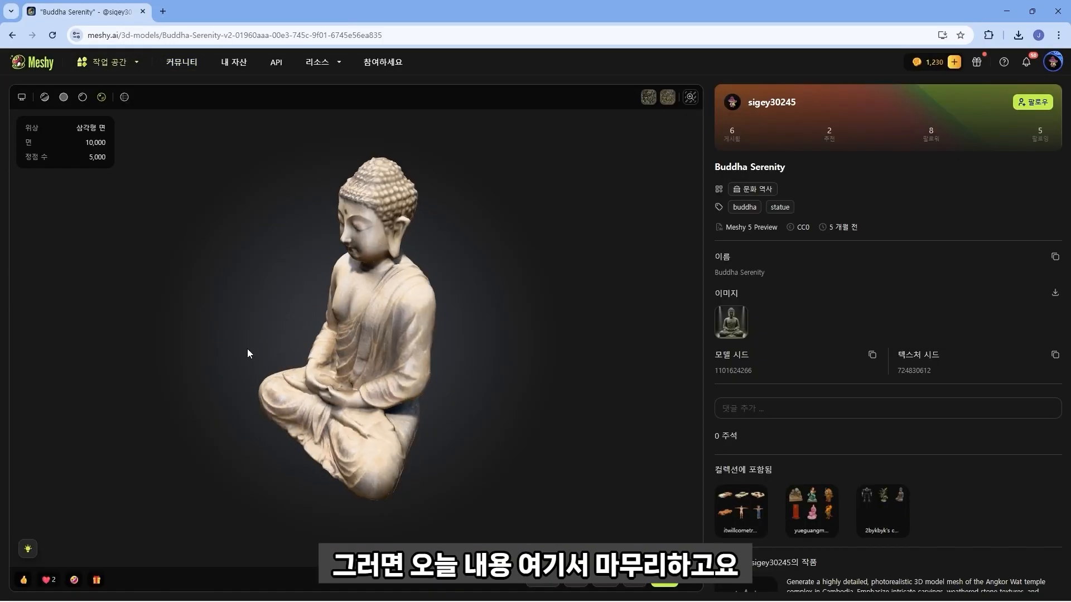
left_click_drag(248, 349, 333, 316)
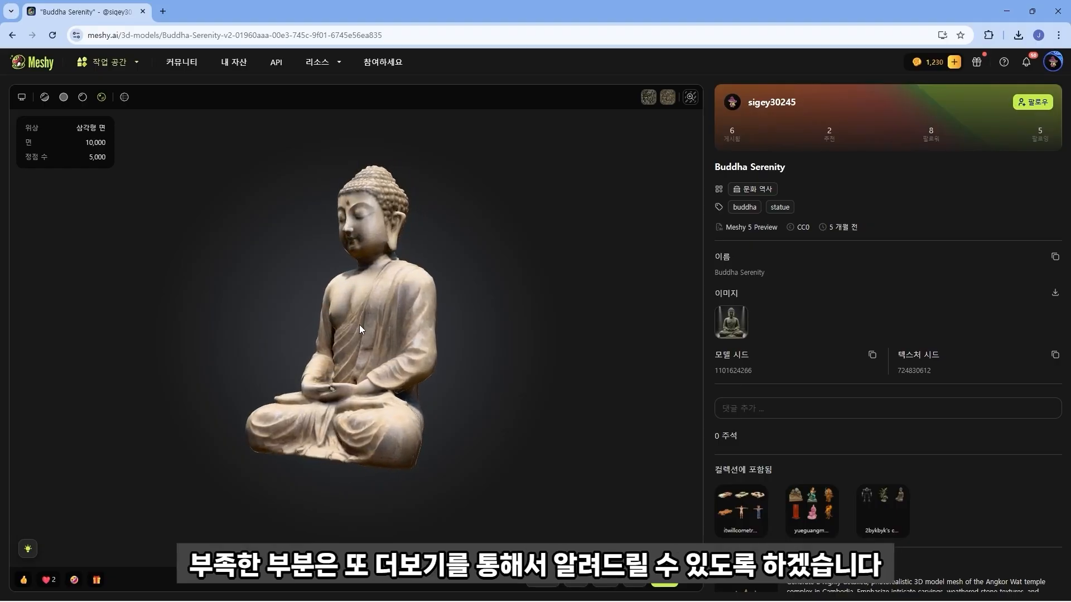